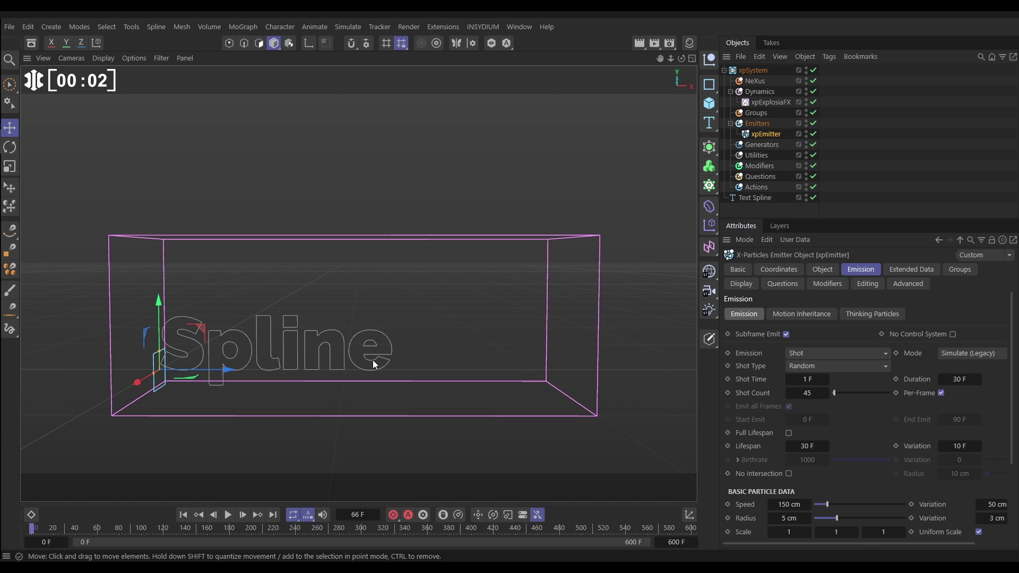
Step: Replay the emitter's particle burst from frame 0 and pause it at frame 39
click(183, 515)
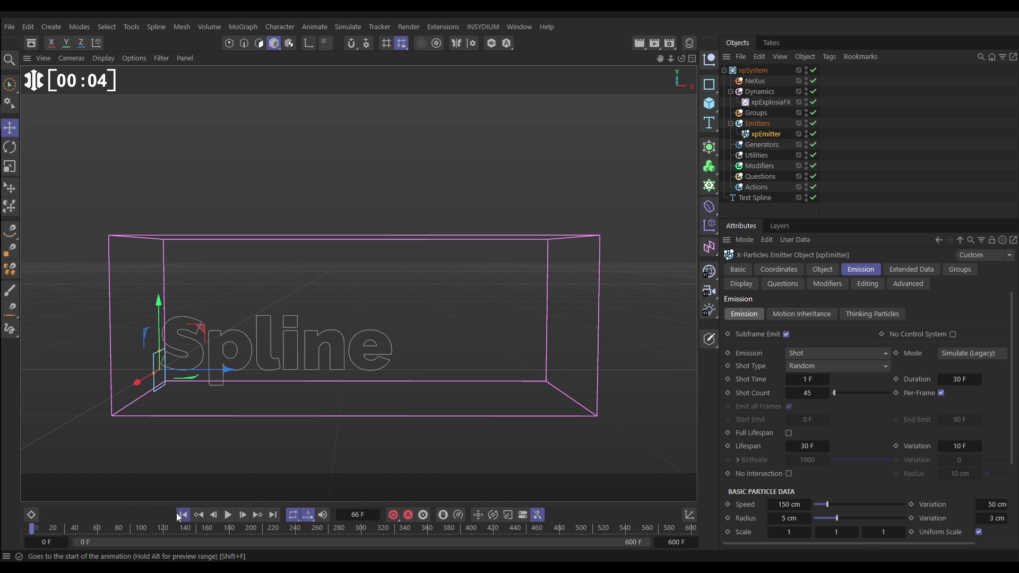
click(228, 515)
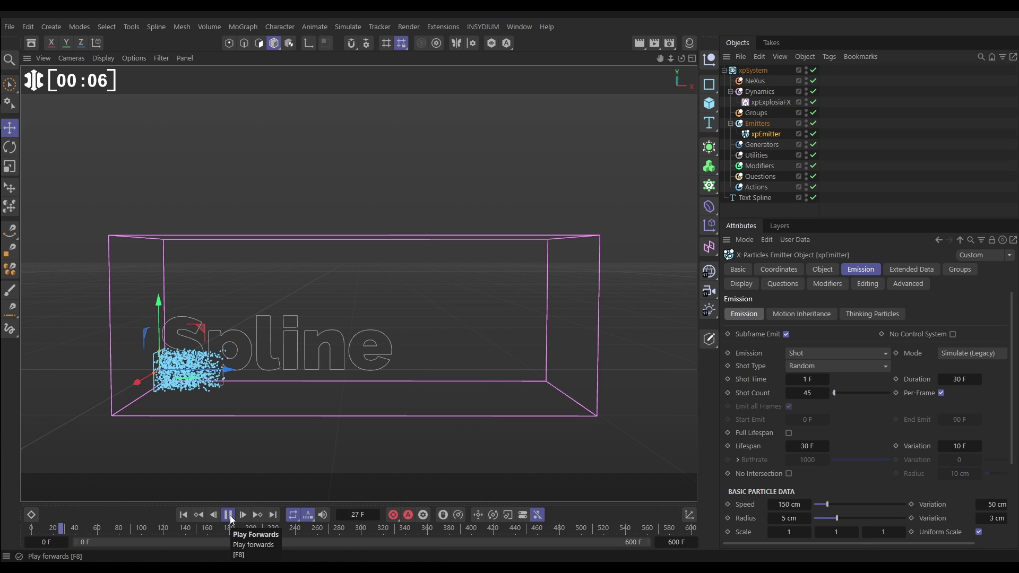
click(183, 515)
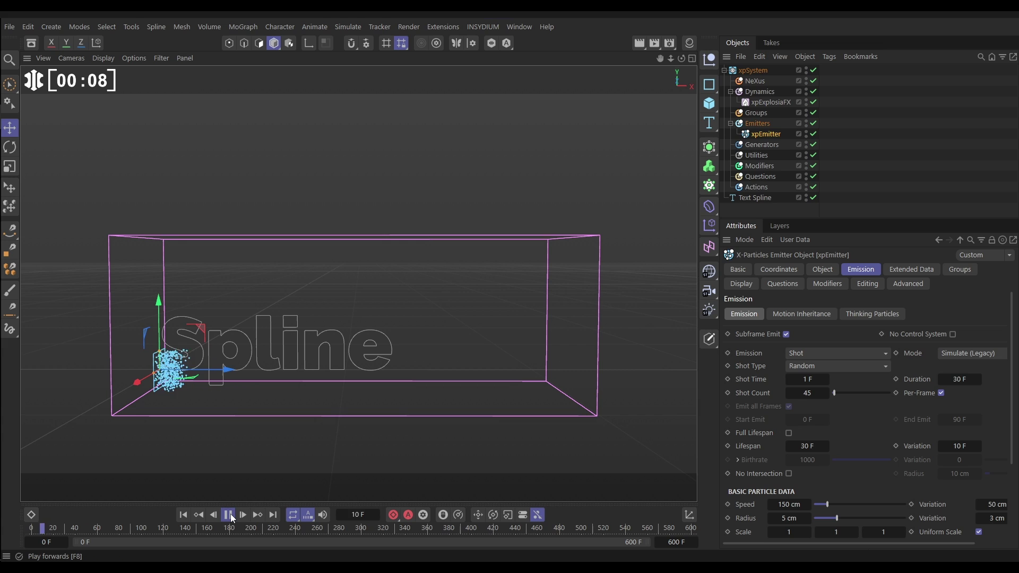
click(231, 519)
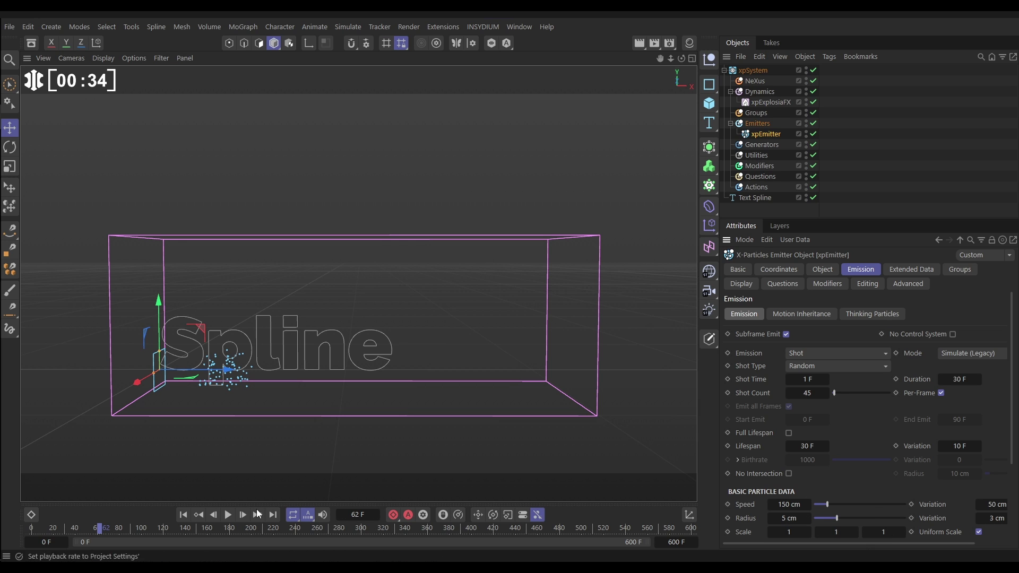
click(184, 514)
click(228, 515)
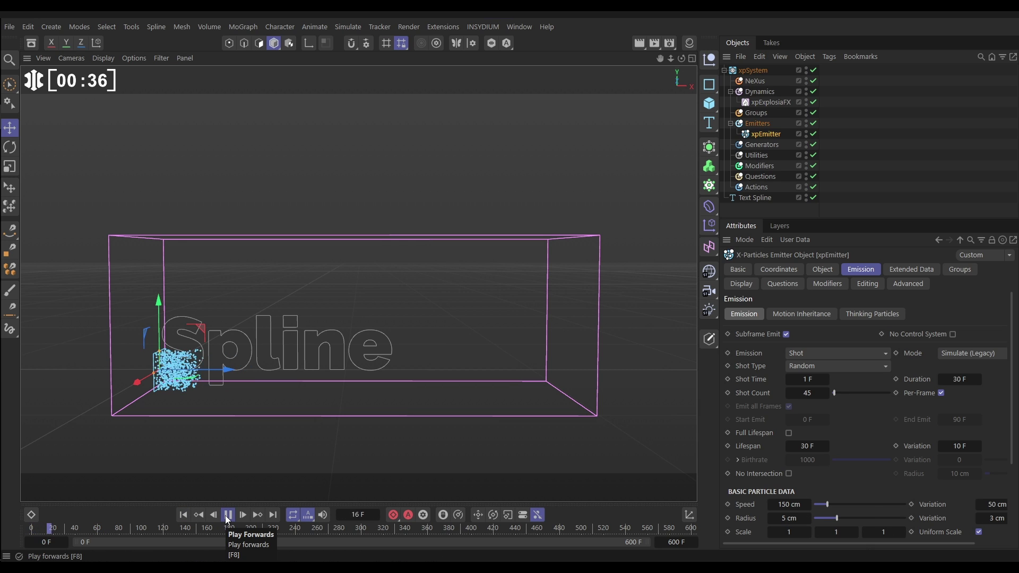
click(228, 515)
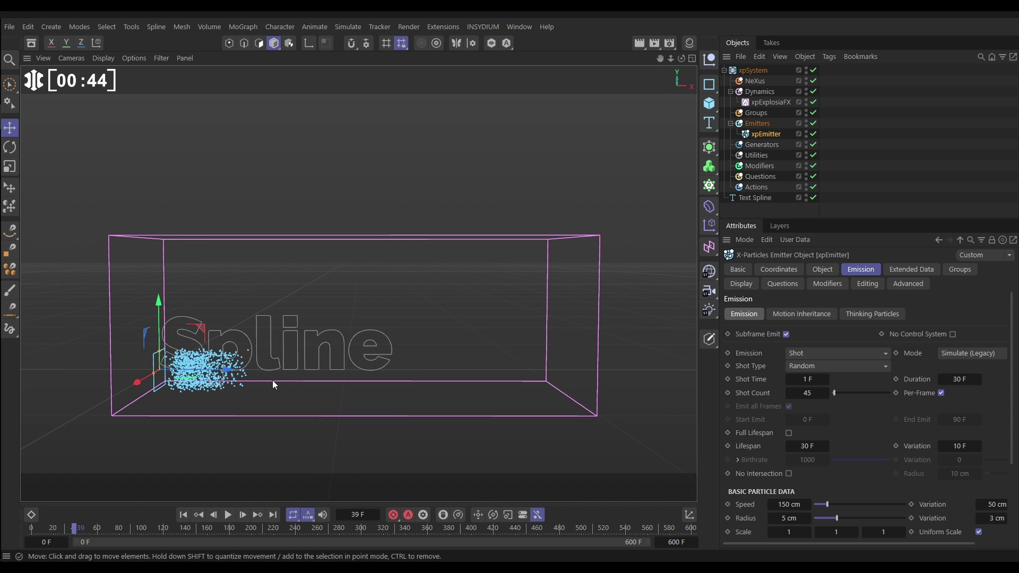
Step: Set the emitter particles' Physical Data Temperature and Fuel to 1
click(896, 270)
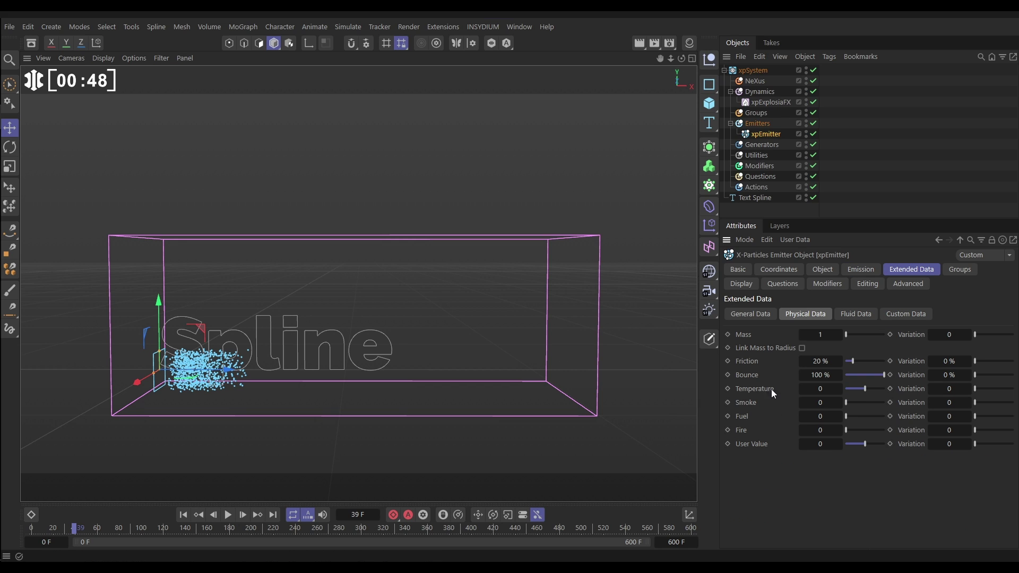
click(825, 389)
text(1)
click(818, 417)
Step: Add an xpExplosiaFX Source tag to xpEmitter
click(766, 134)
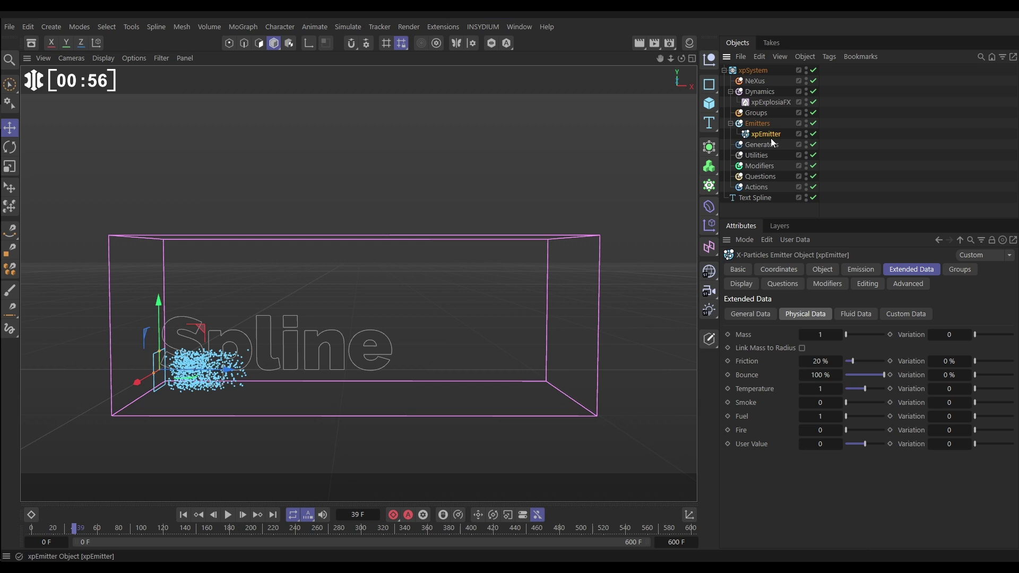
click(831, 59)
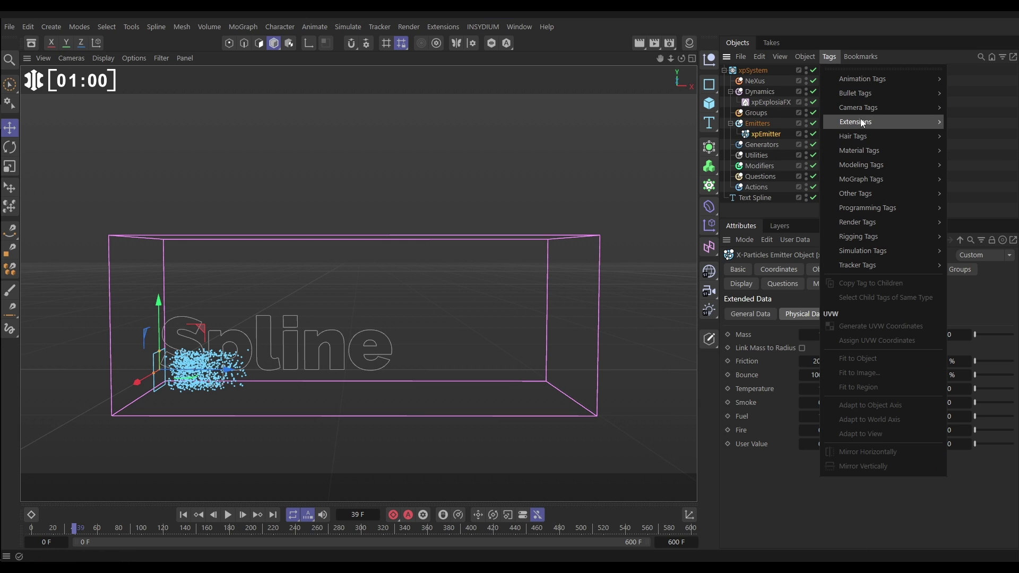
mouse_move(943, 123)
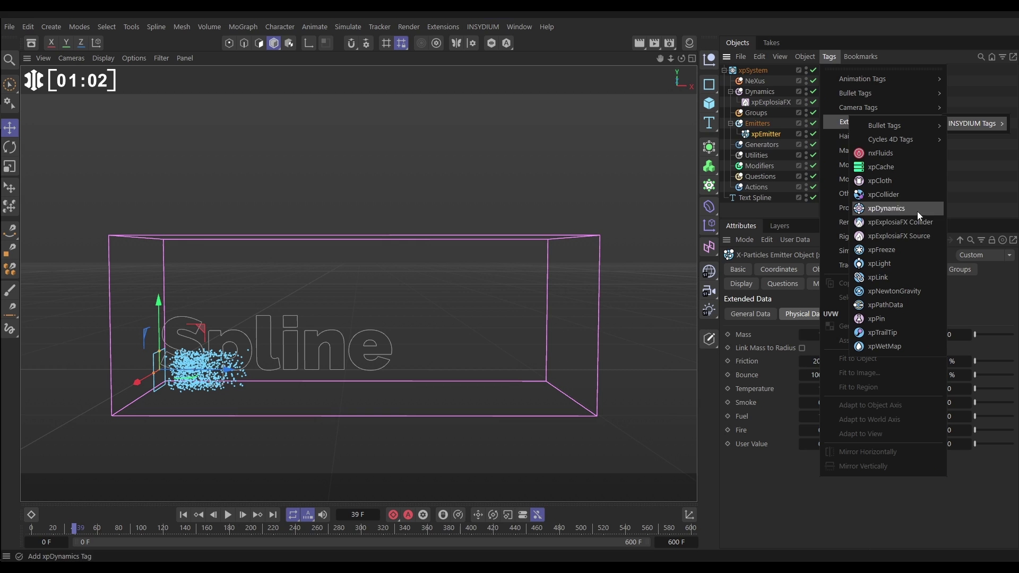
click(908, 237)
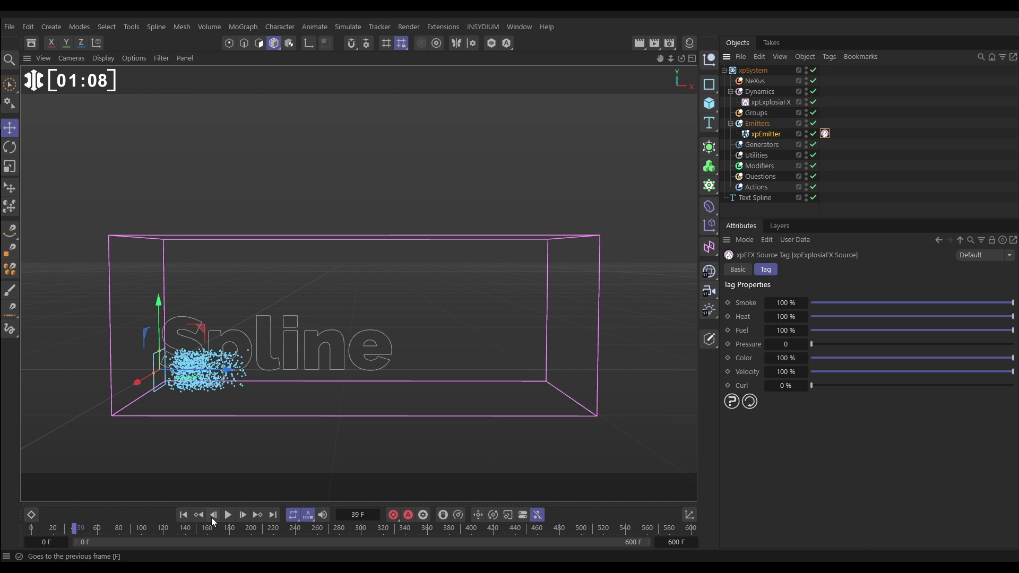
Step: Replay the fire-and-smoke simulation from the start, stopping at frame 70
click(183, 515)
click(227, 515)
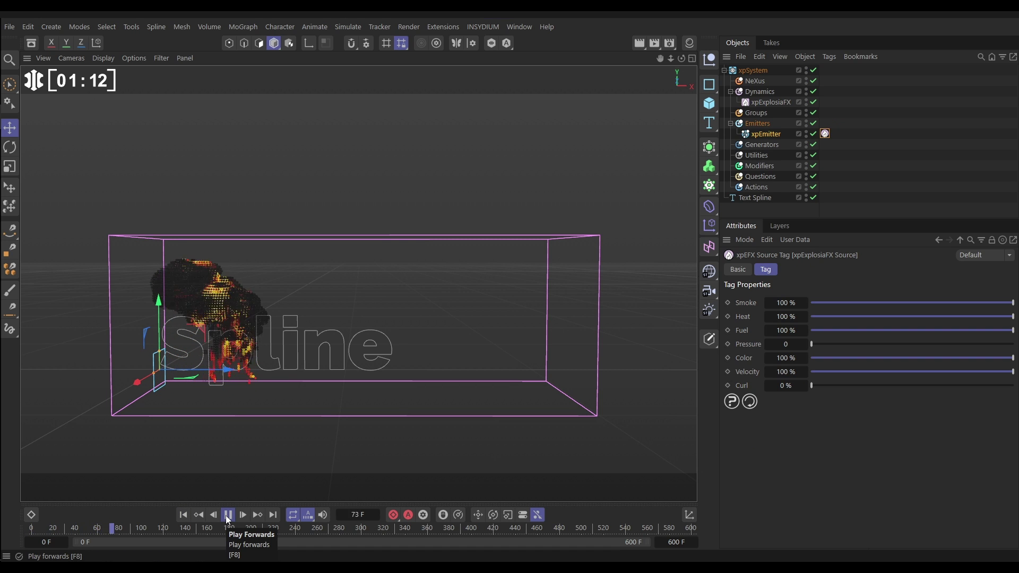
click(183, 515)
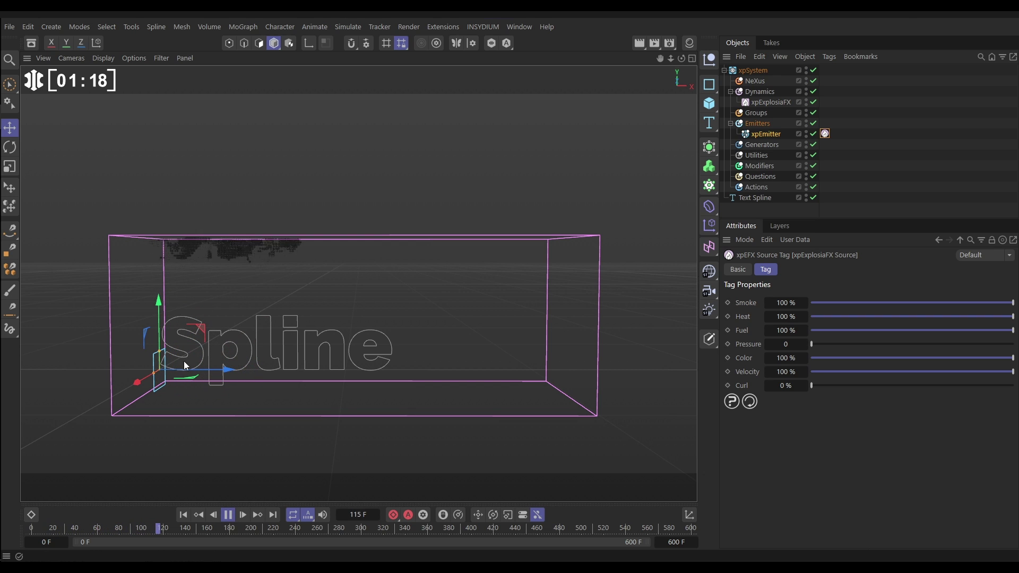
click(183, 514)
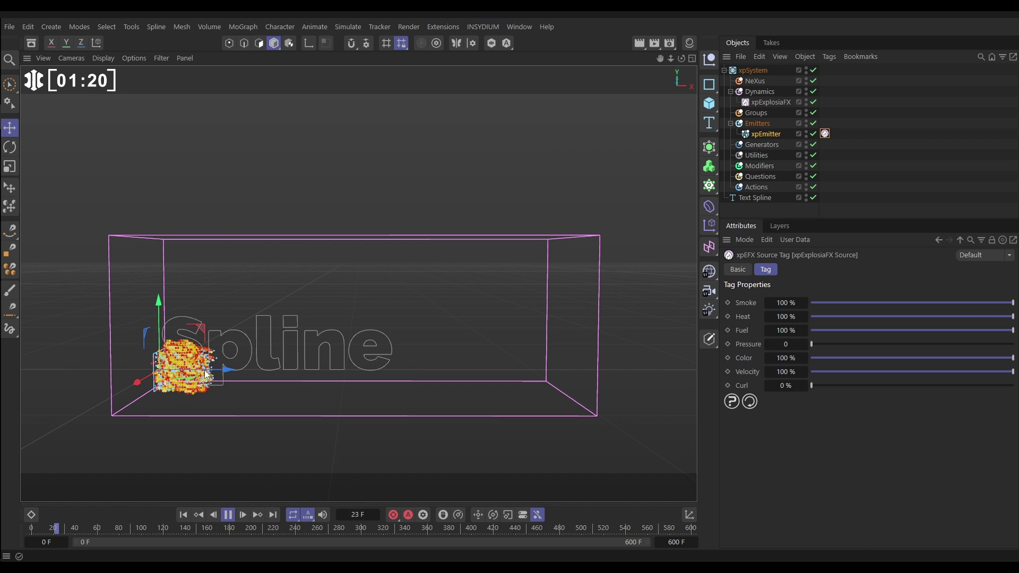
click(228, 516)
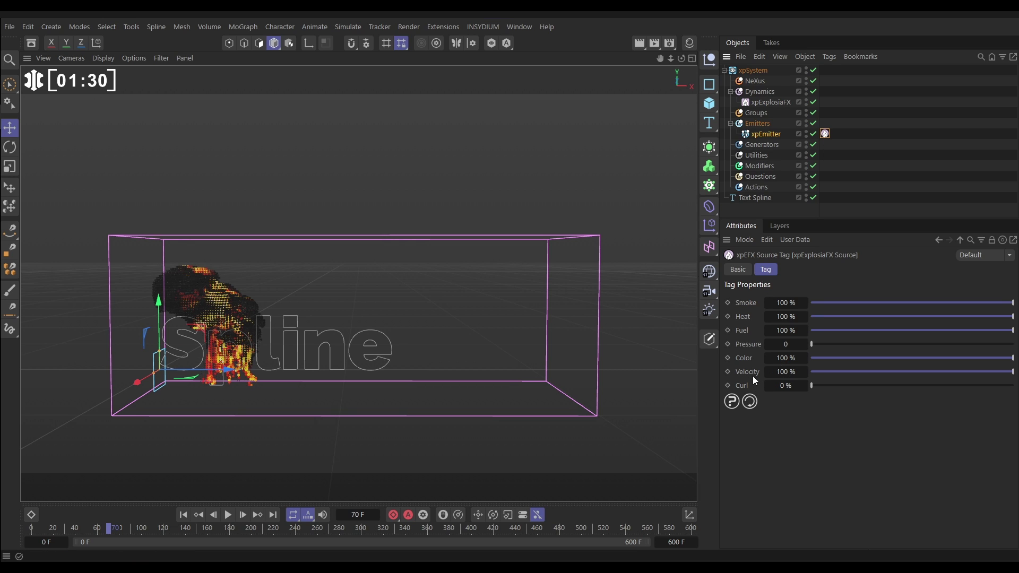
Step: Set the xpEFX Source tag's Velocity to 500%
click(782, 374)
text(500)
key(Return)
Step: Replay the simulation to check the larger plume, then hide xpEmitter in the viewport
click(183, 515)
click(227, 515)
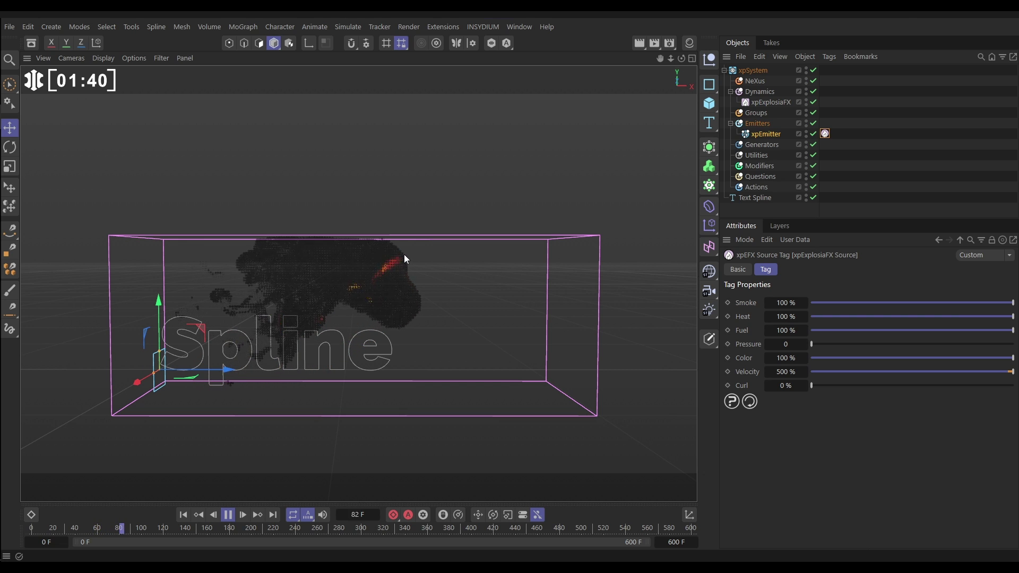
click(181, 518)
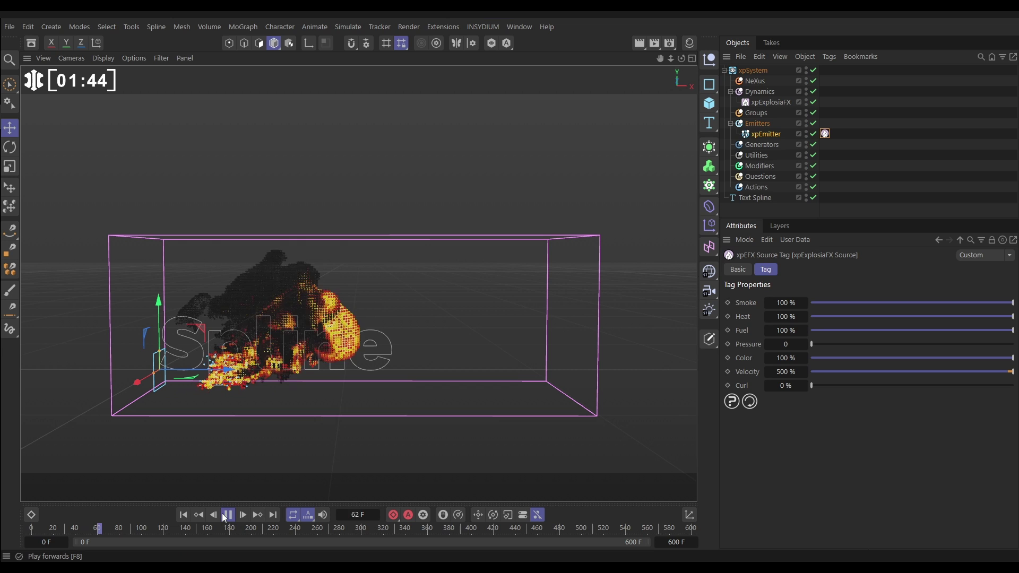
key(F8)
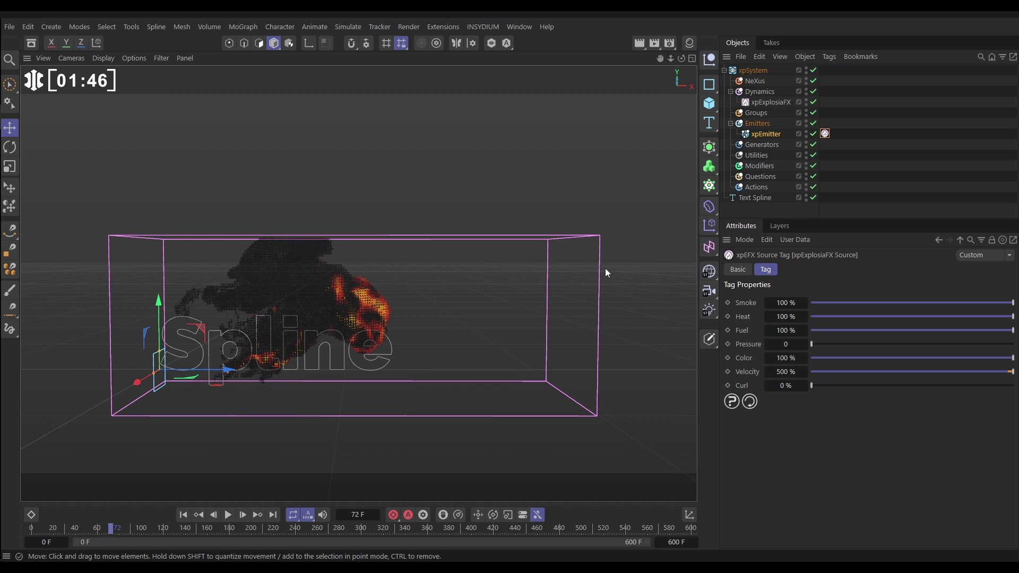
click(806, 132)
Step: Attach an xpDynamics tag to Text Spline and step one frame forward to spawn the lettering particles
click(183, 515)
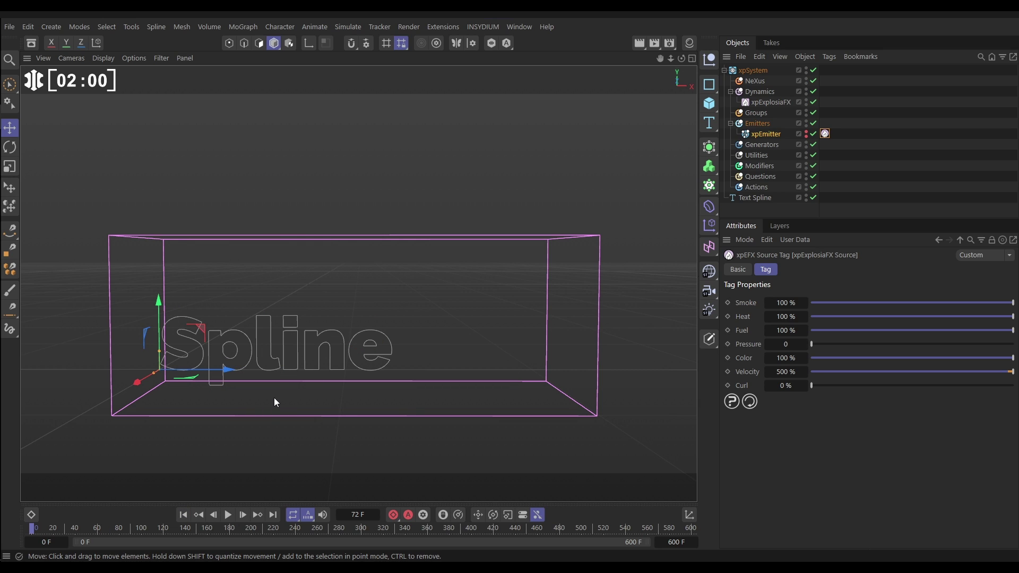
click(755, 198)
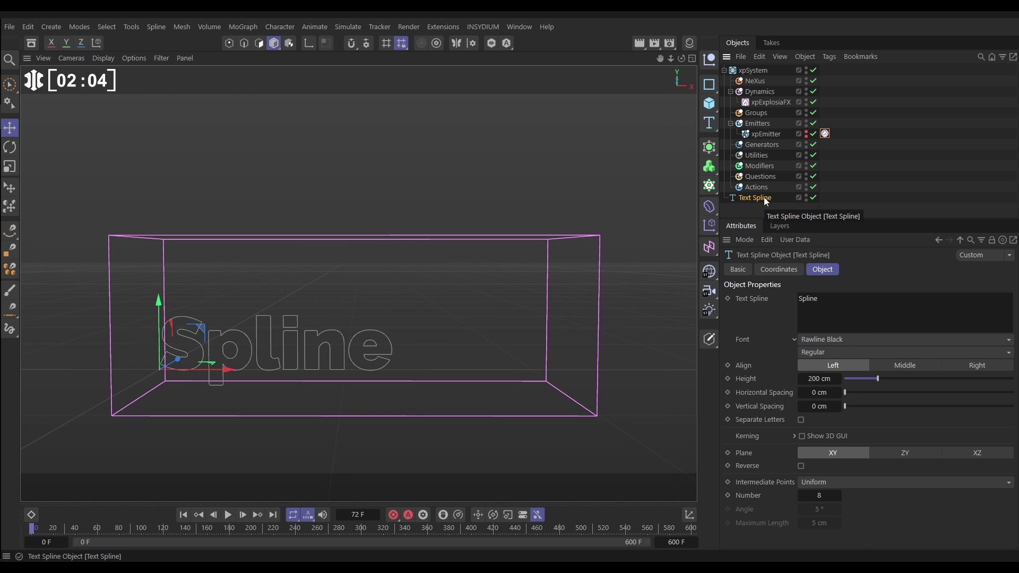
click(829, 57)
mouse_move(870, 122)
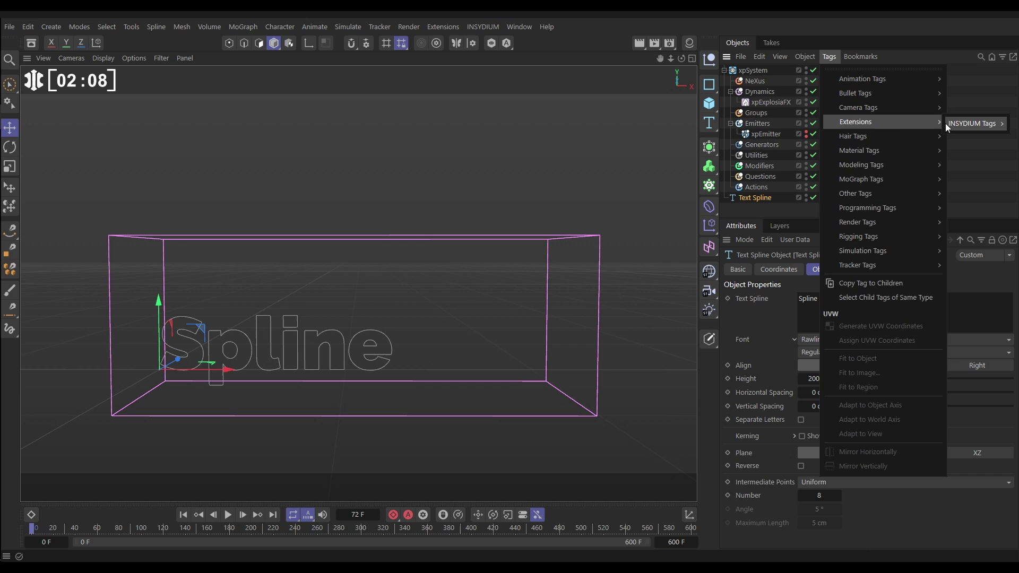
mouse_move(946, 128)
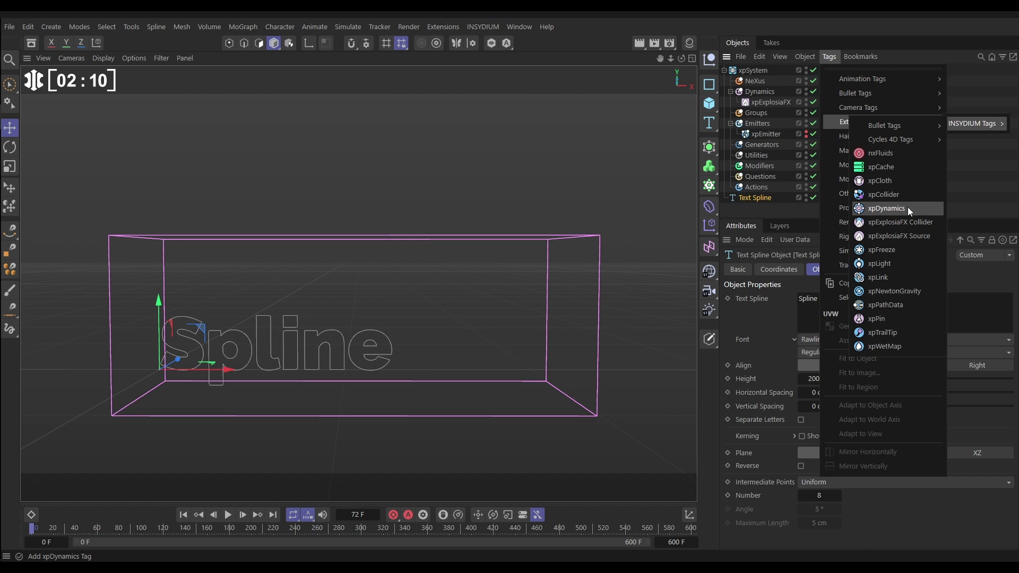
click(887, 208)
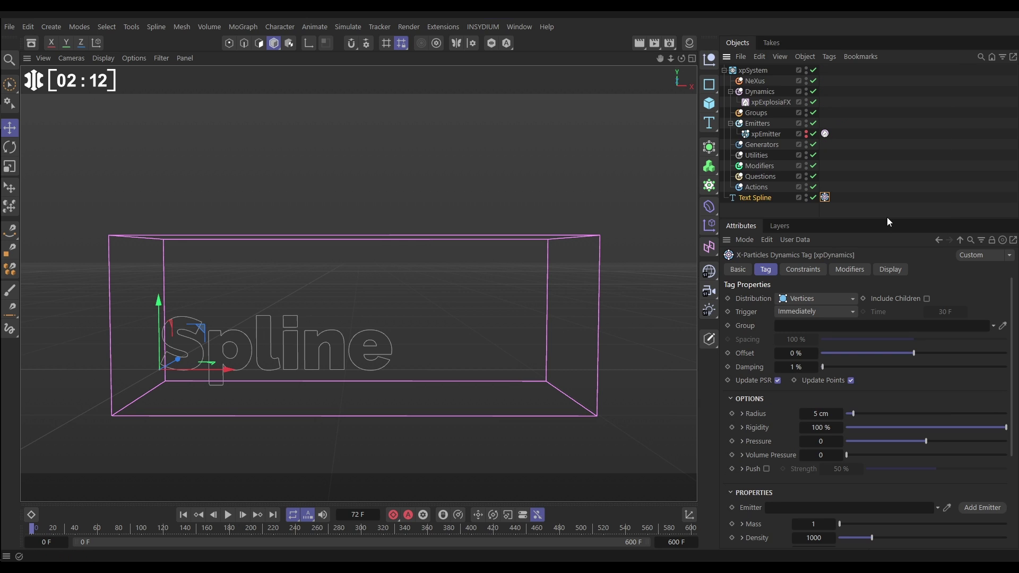
click(183, 514)
click(243, 515)
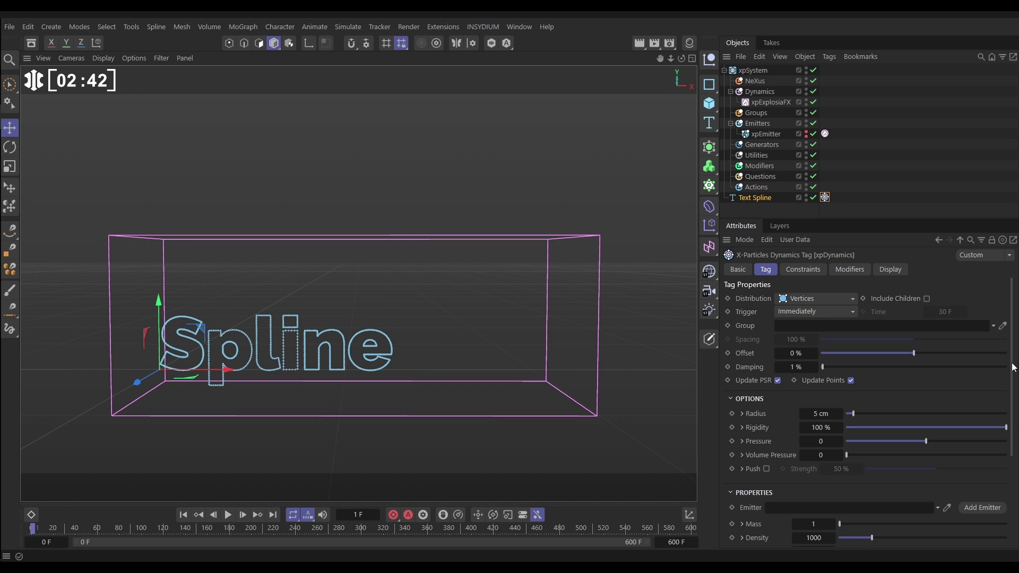
Step: Create a new emitter from the dynamics tag and move it into the Emitters group
scroll(949, 439, down, 4)
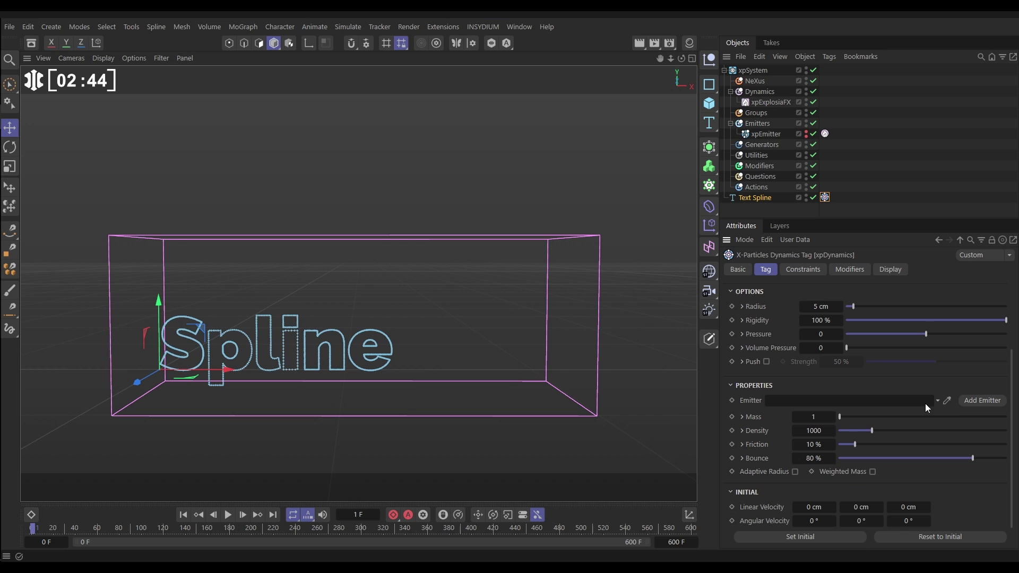
click(981, 400)
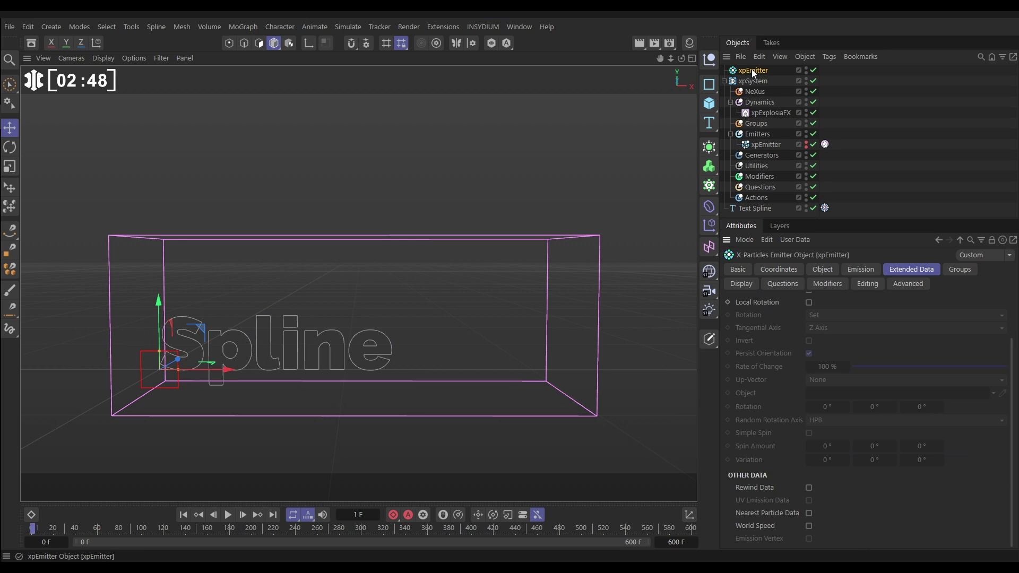
drag(751, 69, 765, 142)
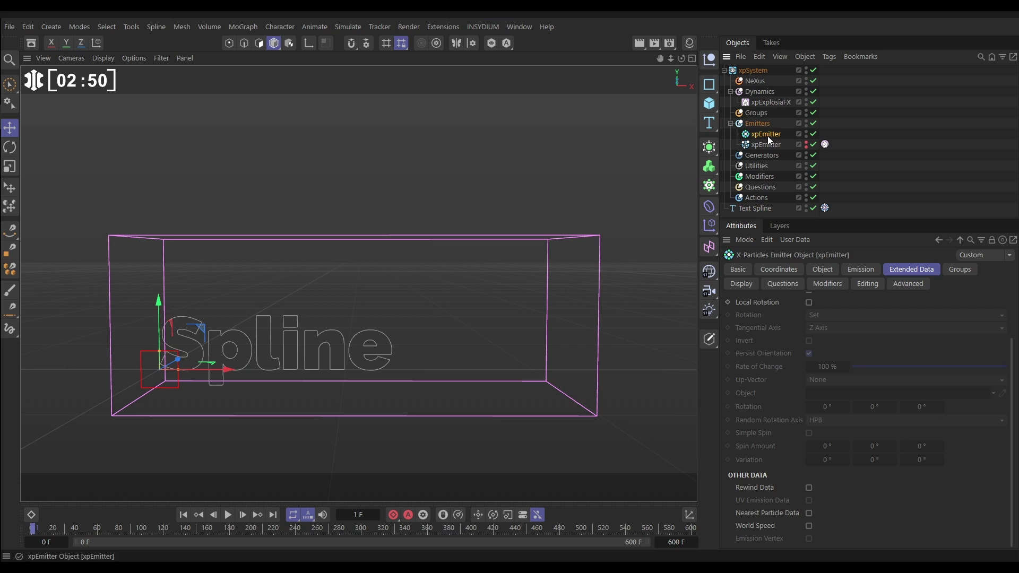
Step: Rename the new emitter xpEmitter_Dynamic and preview the particle burst over the lettering
click(744, 270)
click(859, 330)
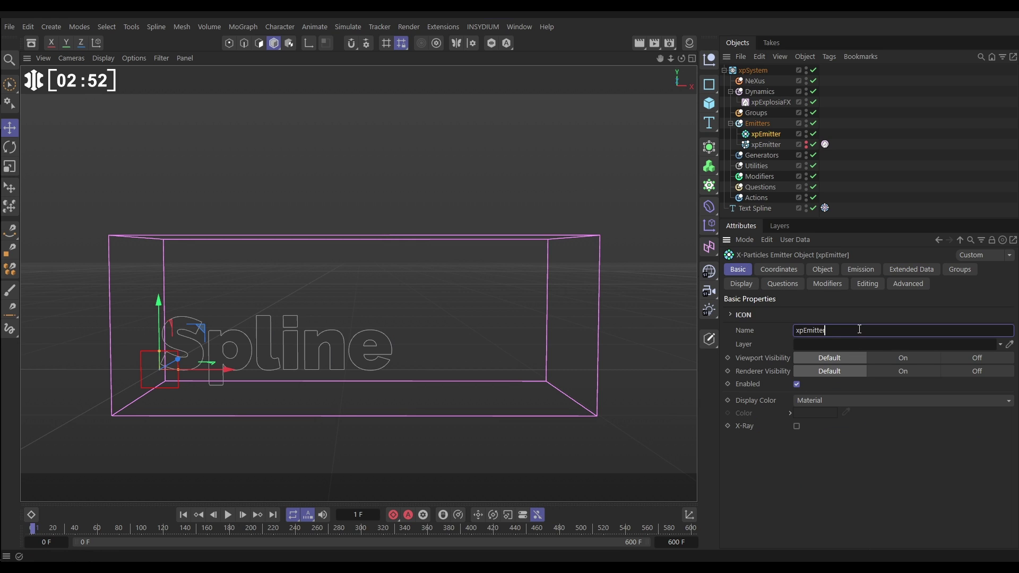
text(ic)
key(Return)
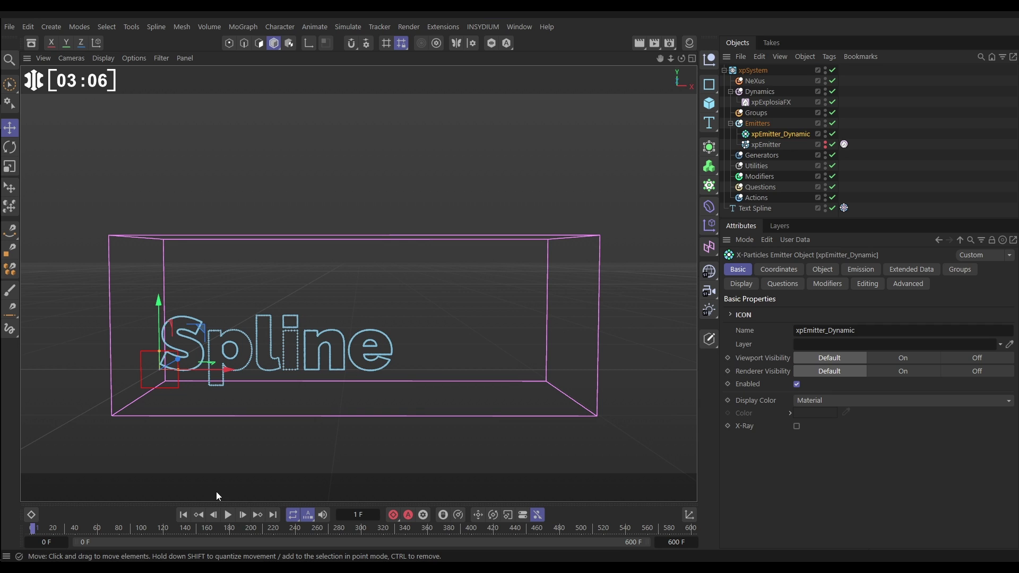
click(228, 515)
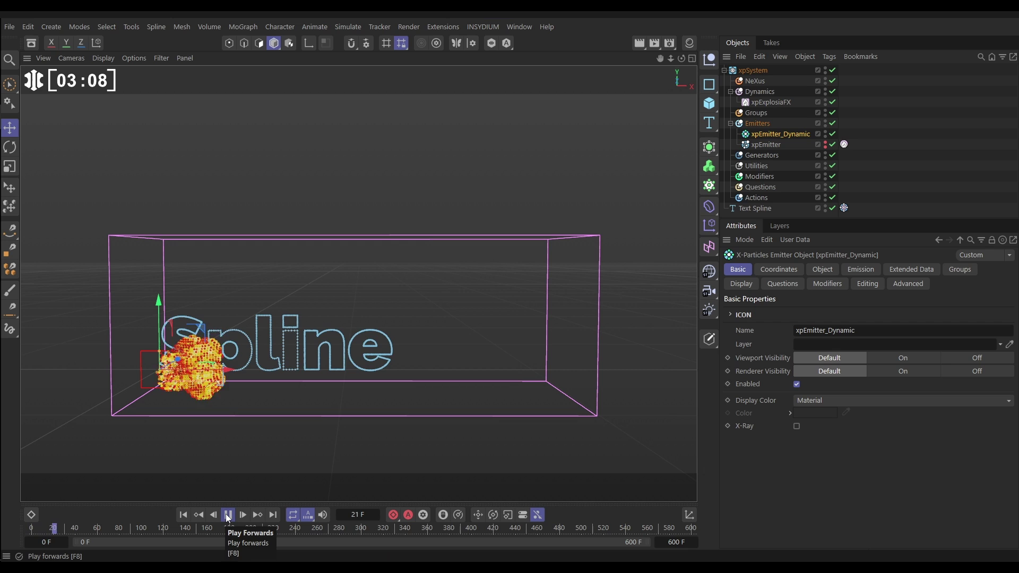
click(228, 514)
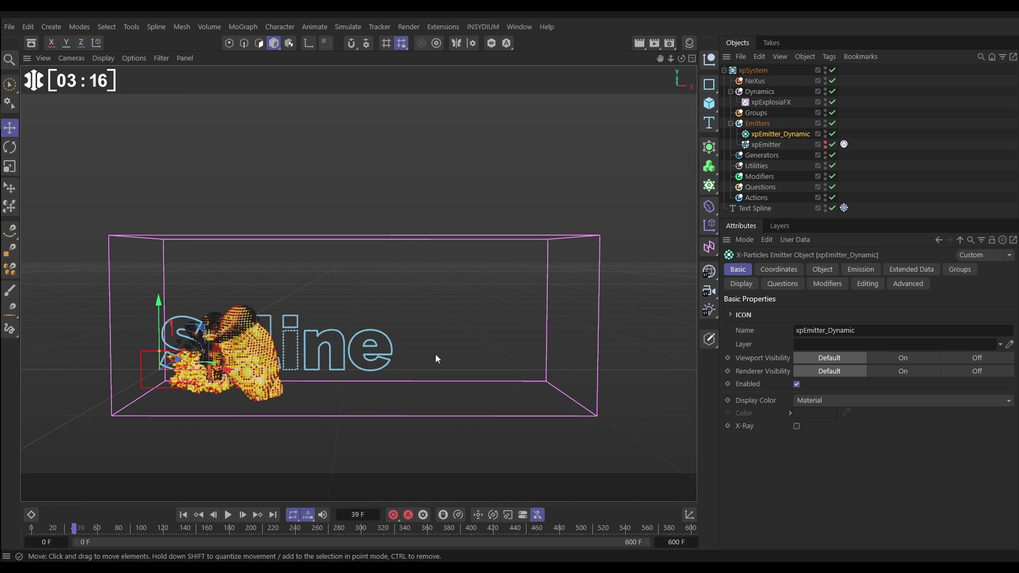
Step: Turn on Advect Particles in xpExplosiaFX's Advection settings
click(762, 104)
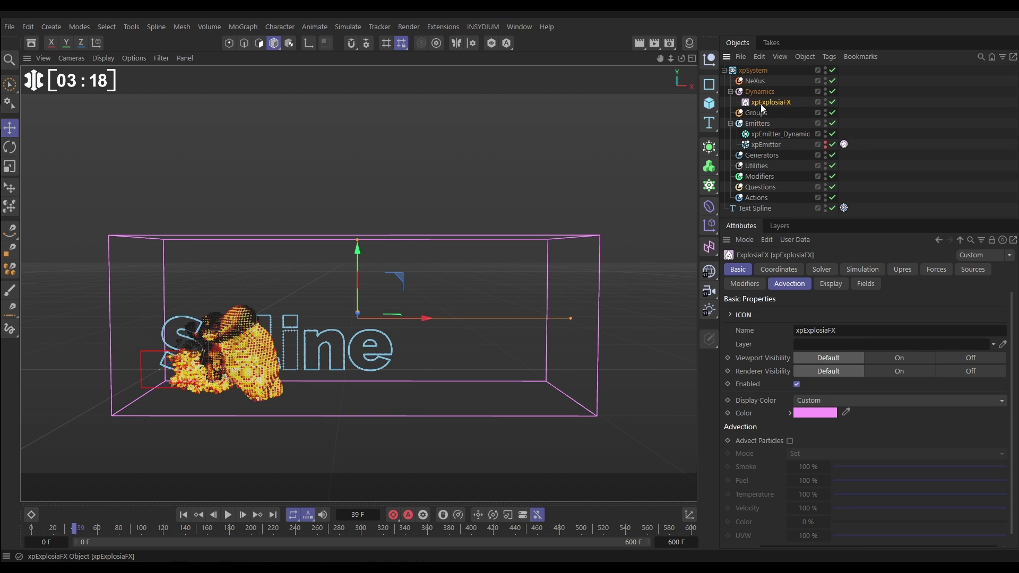
click(796, 286)
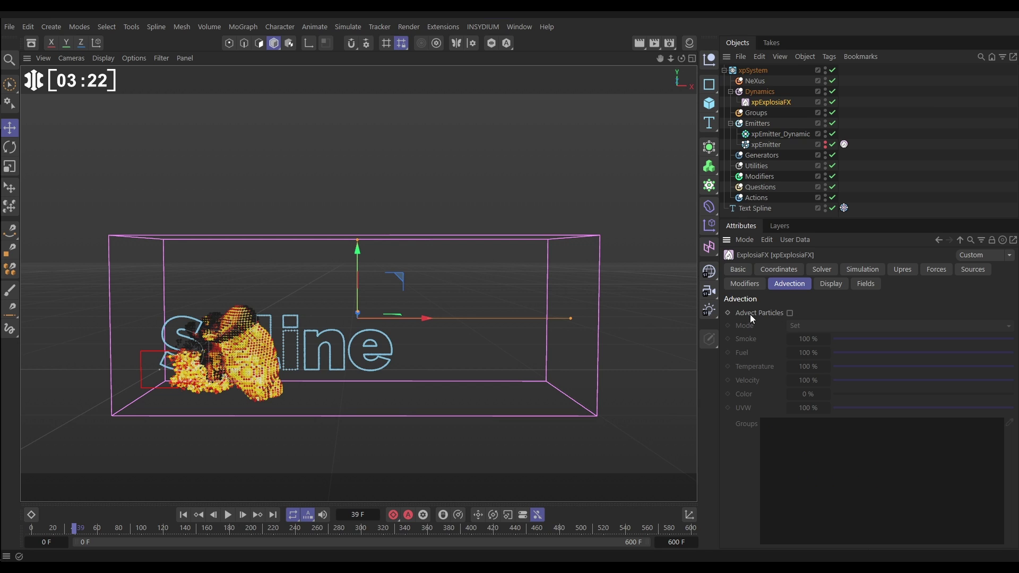
click(789, 313)
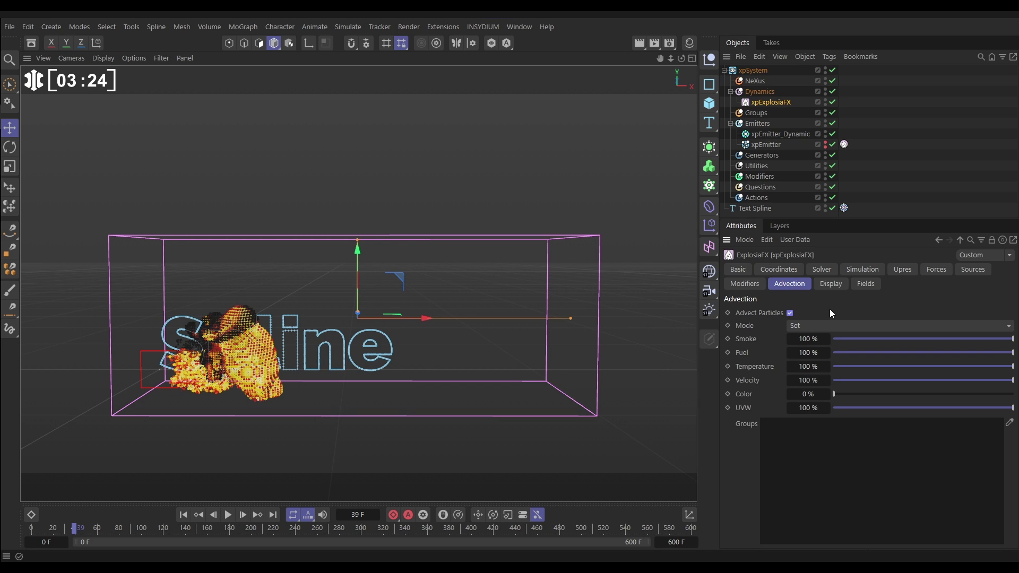
Step: Replay the simulation from the start to watch the text particles, stopping at frame 24
click(184, 515)
click(228, 515)
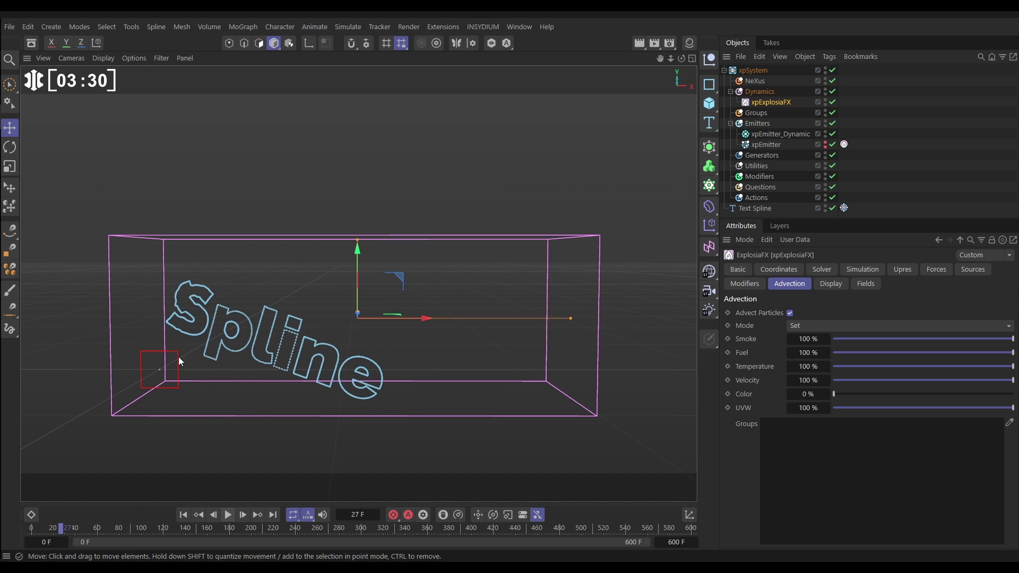
click(227, 515)
click(184, 515)
click(227, 516)
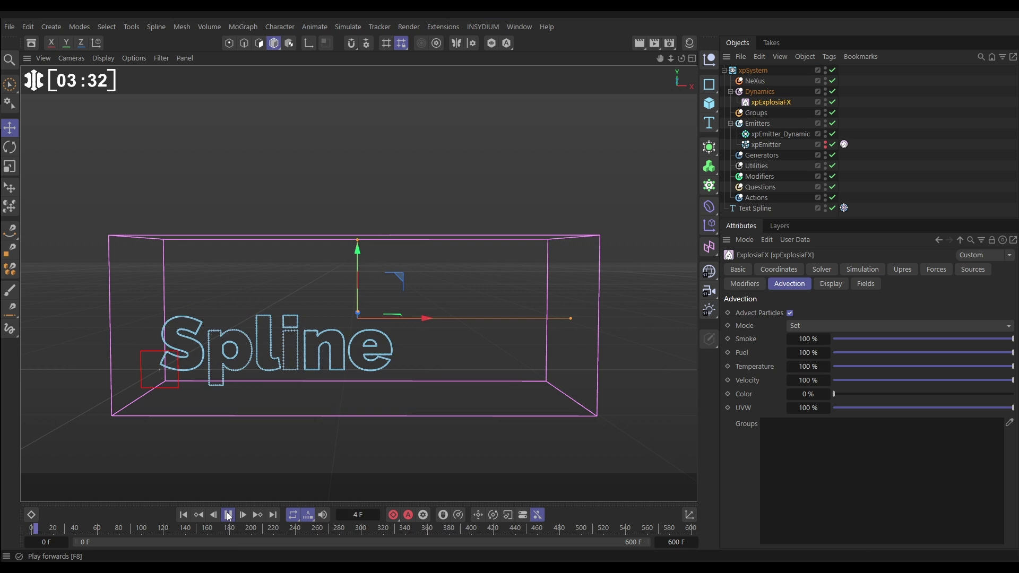
click(227, 515)
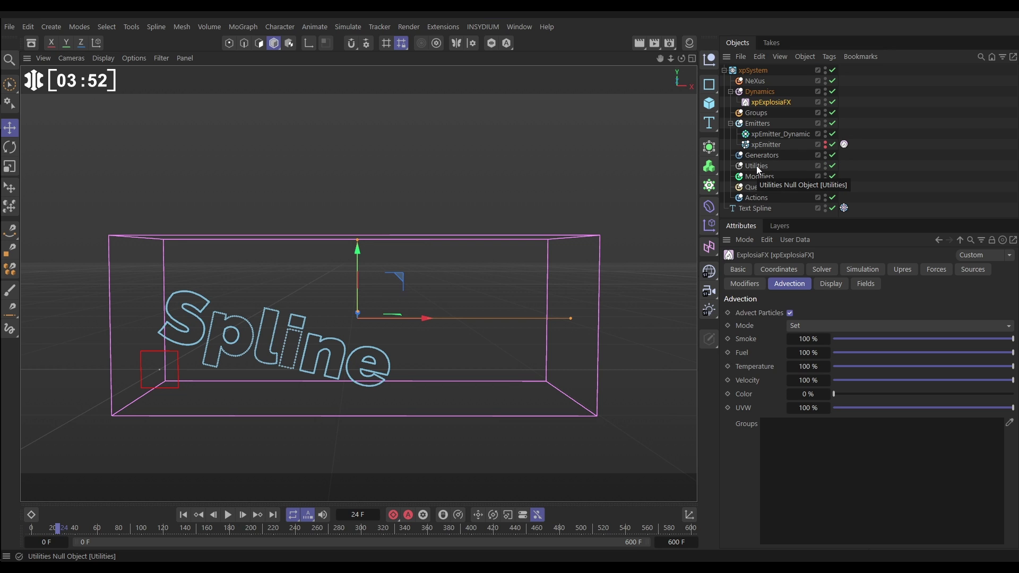
Step: Add xpExplosiaFX to xpEmitter's Modifiers Objects list
click(767, 145)
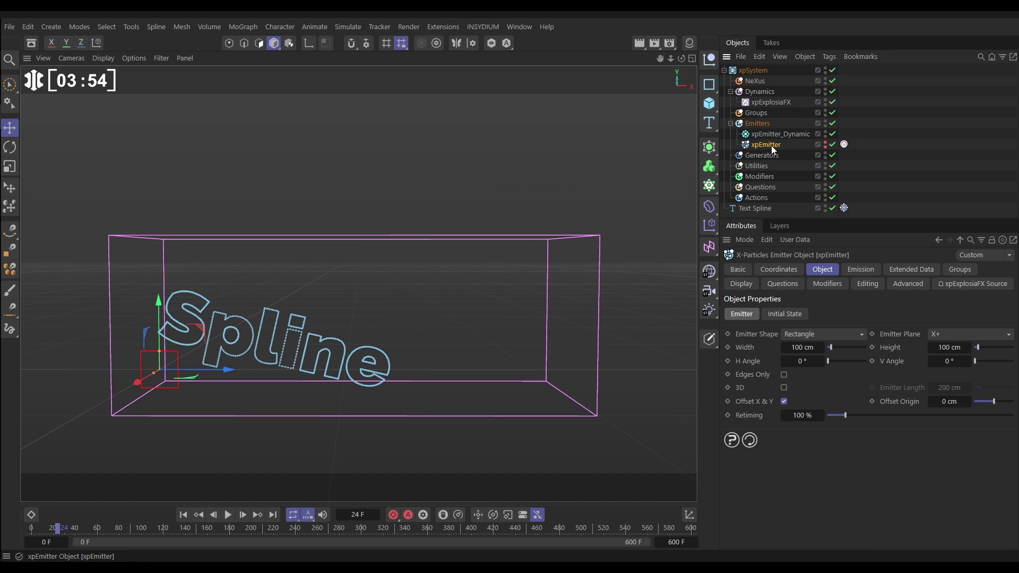
click(831, 285)
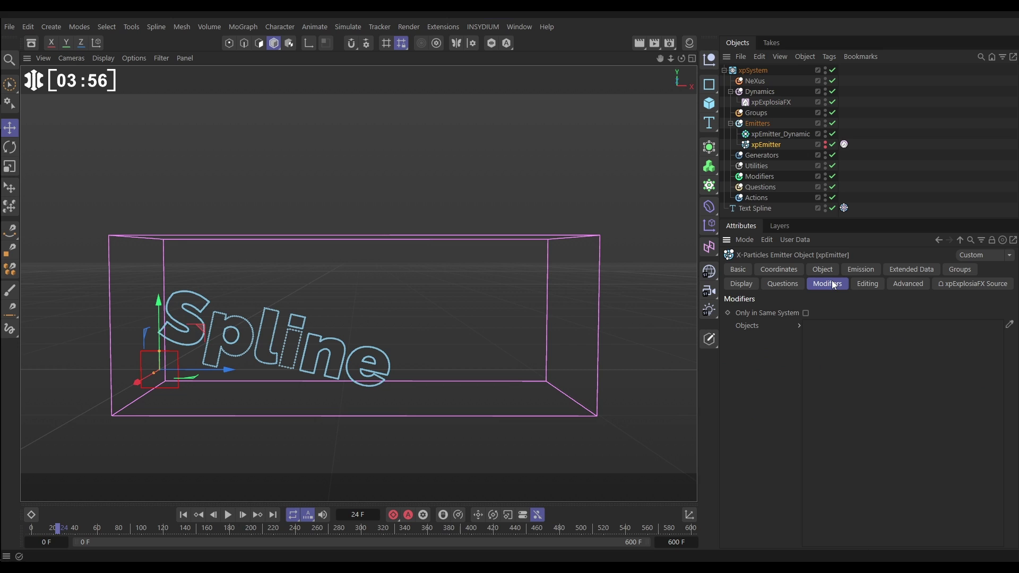
drag(764, 102, 858, 357)
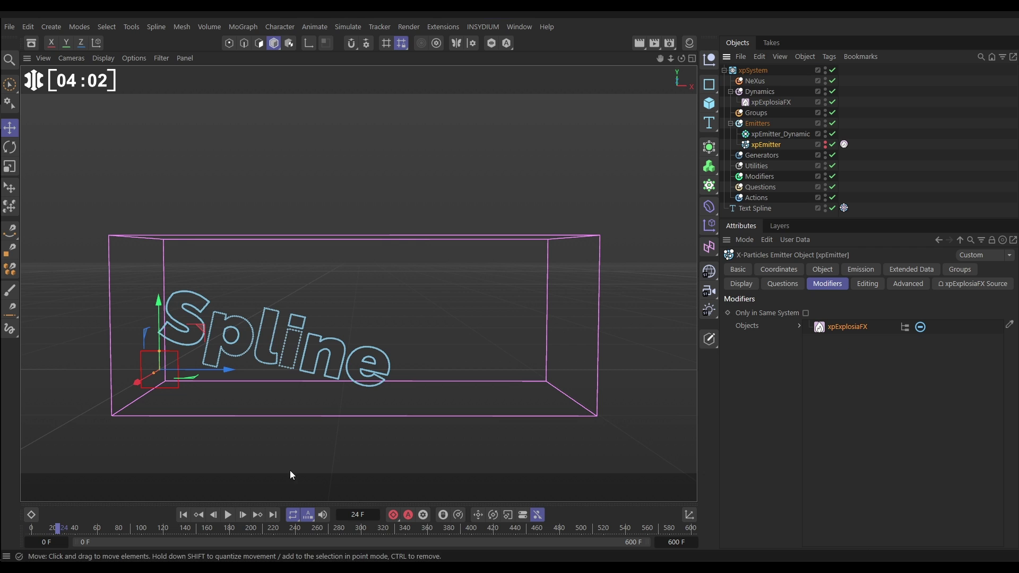
Step: Replay the simulation from the start and pause at frame 34 to see the plume tilt the lettering
click(183, 514)
click(229, 514)
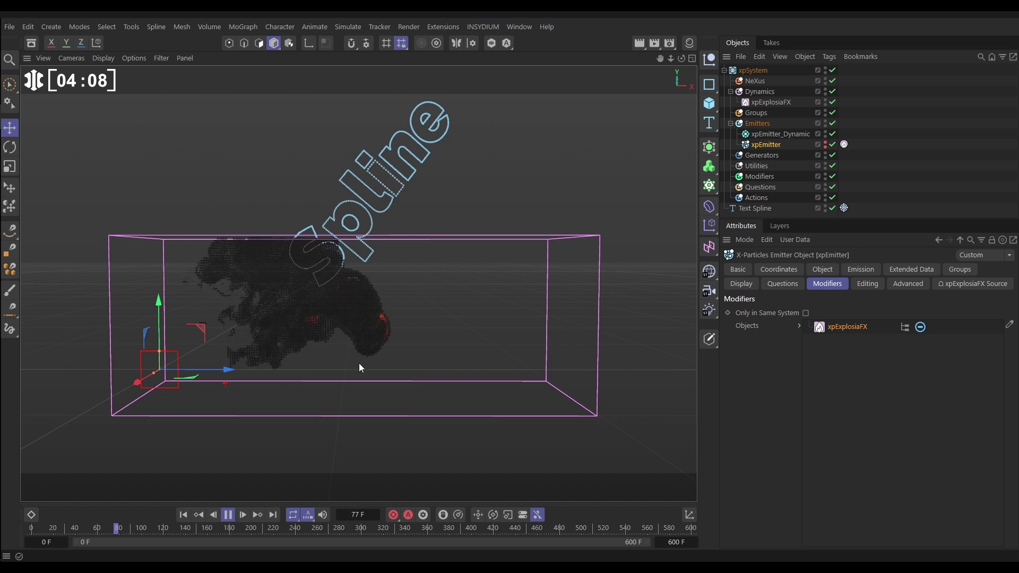
click(183, 515)
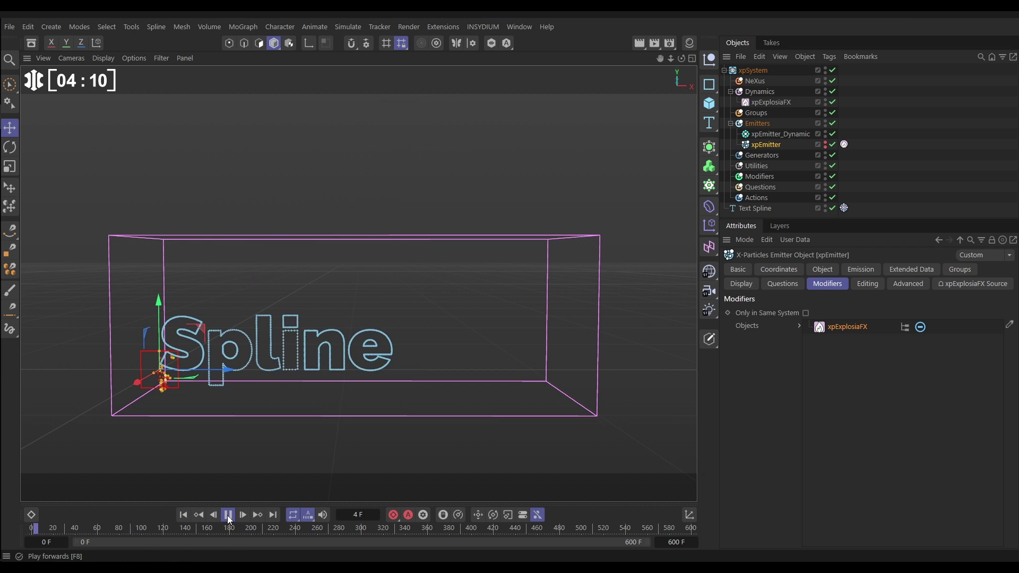
click(229, 514)
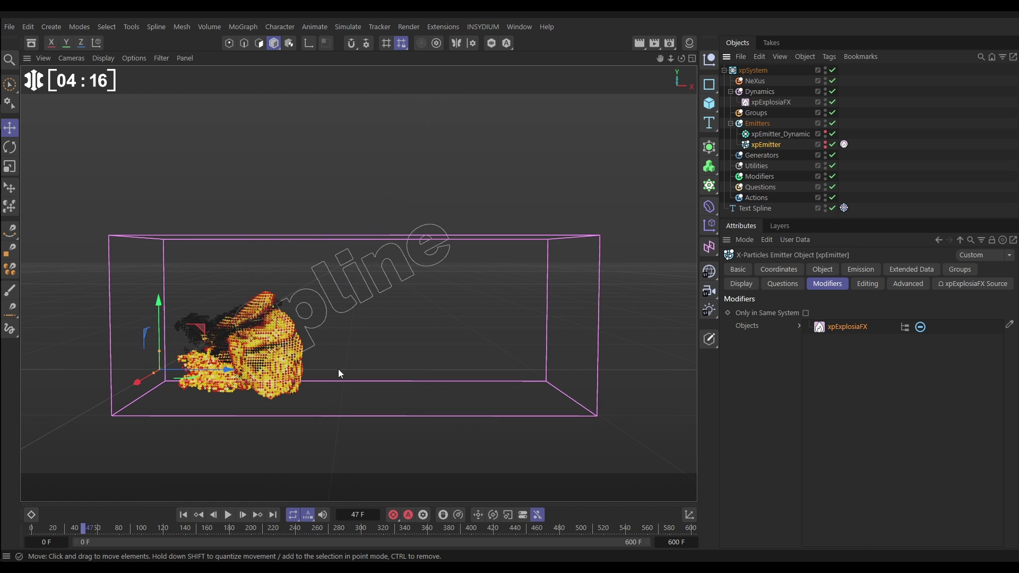
click(183, 515)
click(228, 515)
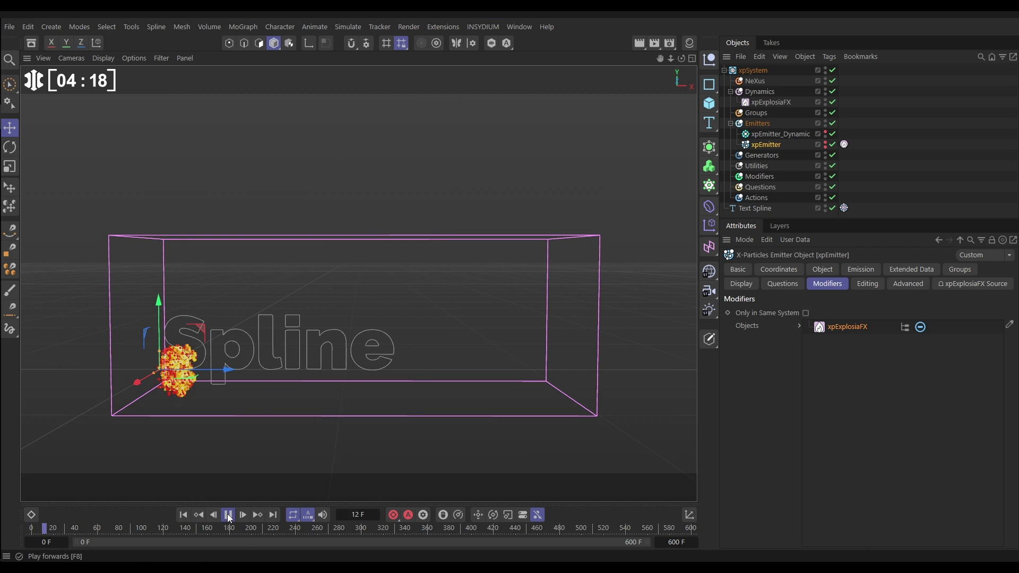
click(228, 514)
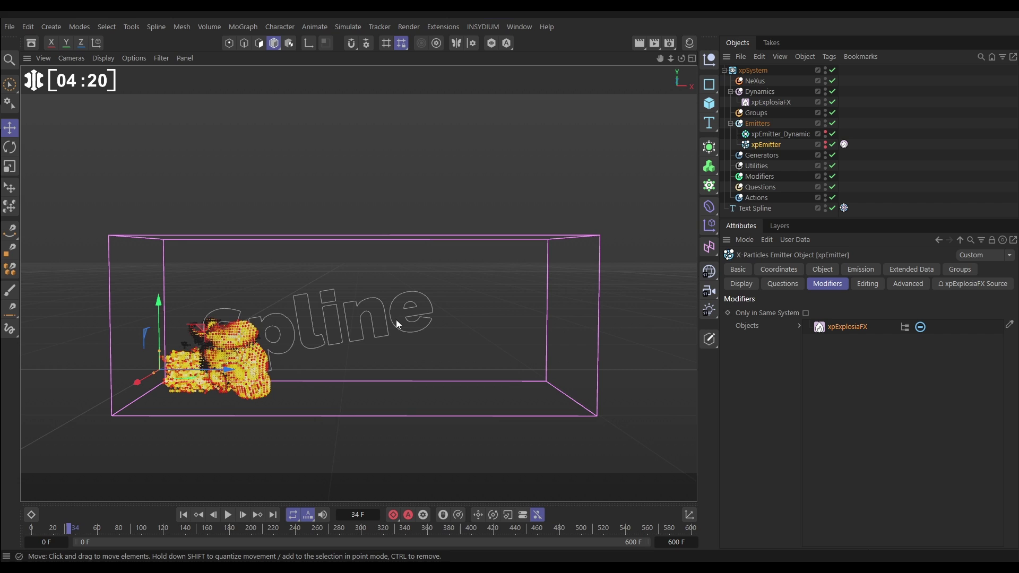
Step: Lower the text dynamics tag's rigidity, replay to frame 113, then rewind to frame 0
click(844, 208)
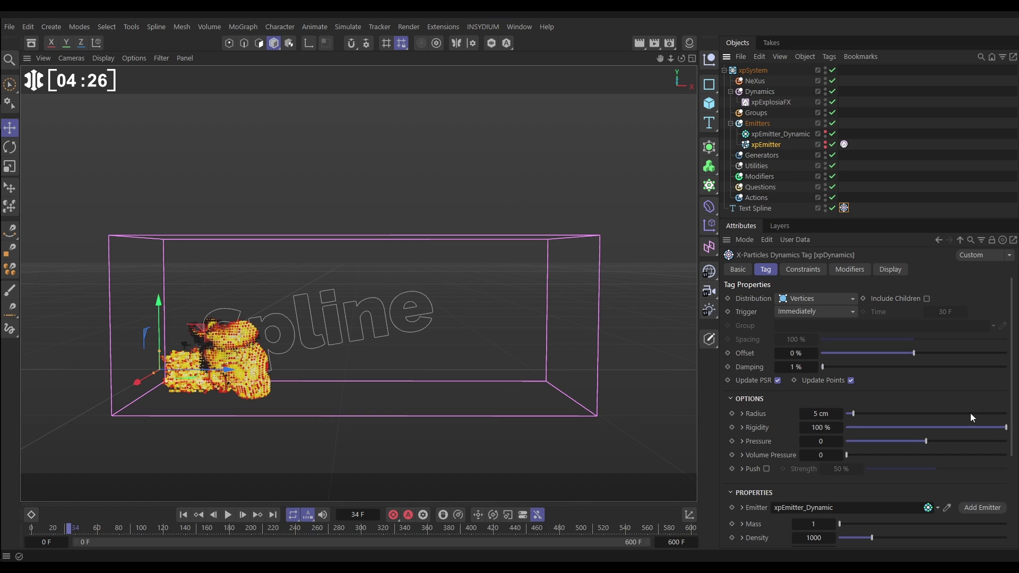
drag(1005, 428, 995, 428)
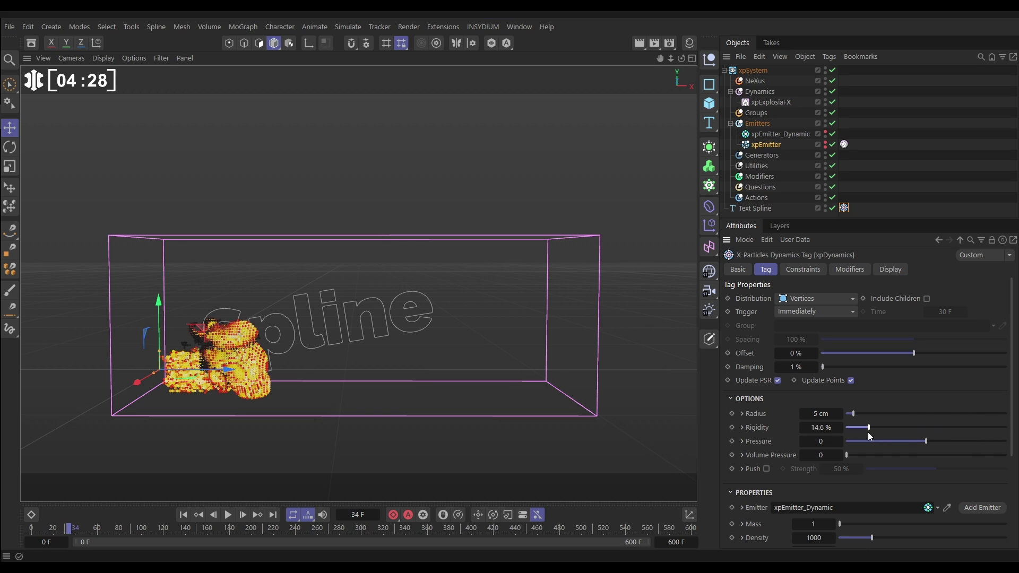
click(183, 515)
click(229, 517)
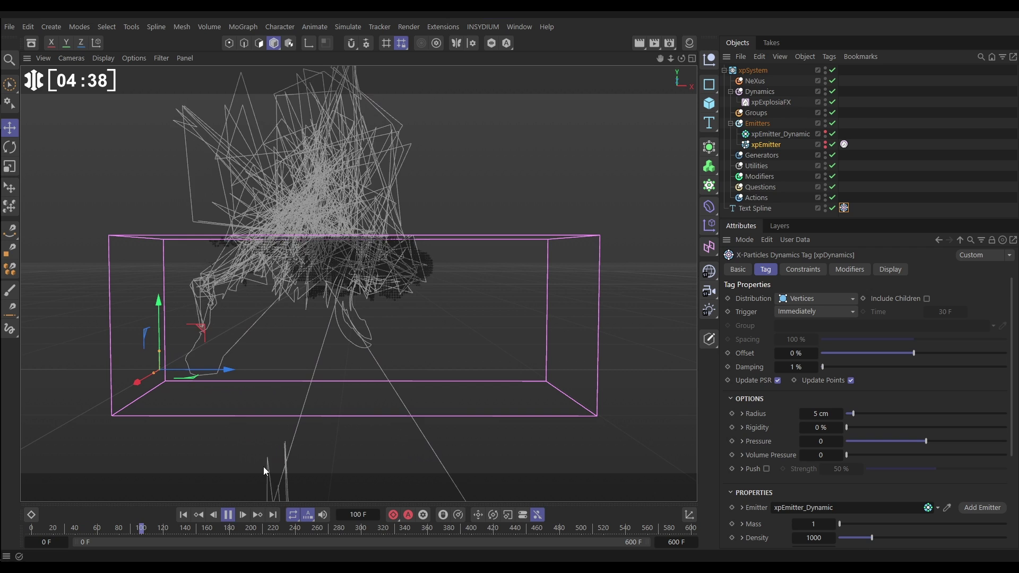
click(228, 516)
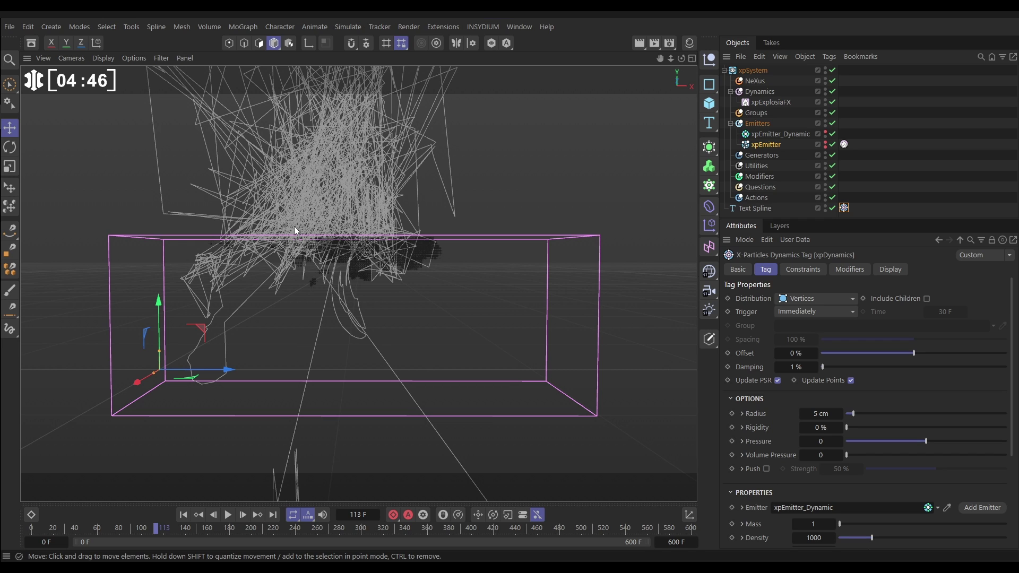
click(183, 514)
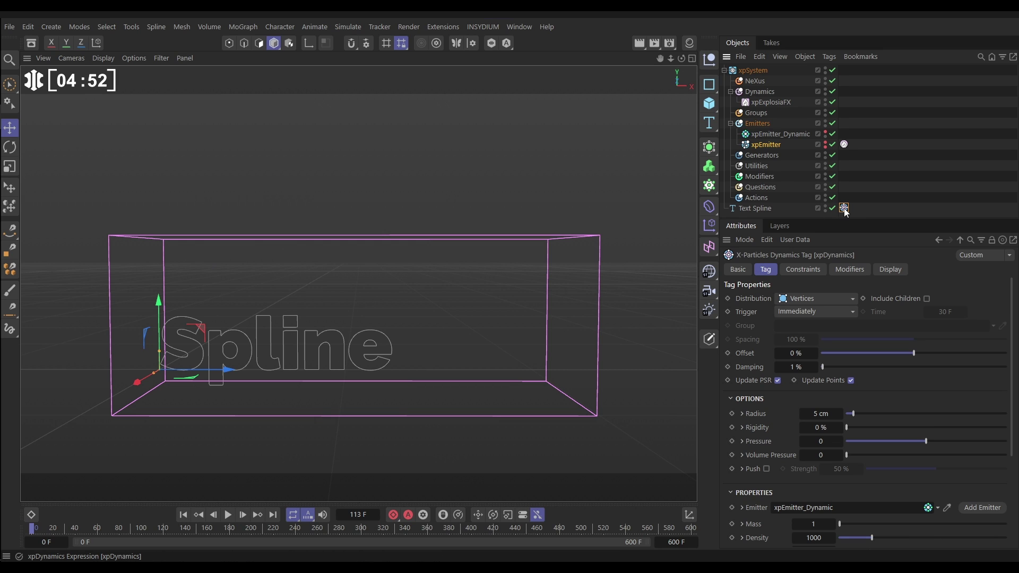
Step: Enable Structure Constraints on the text dynamics tag, preview, and reduce their Strength to 25%
click(803, 270)
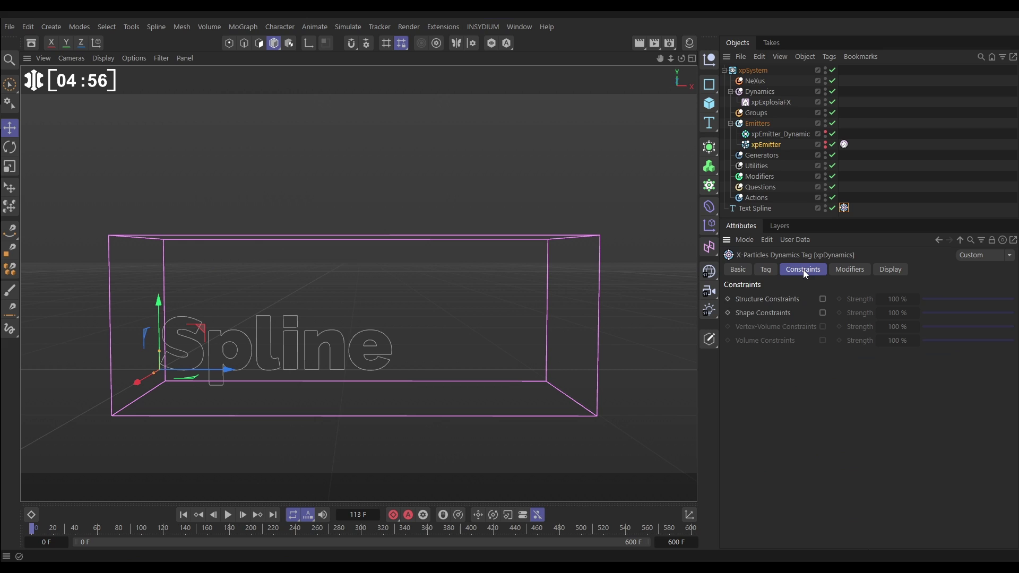
click(822, 300)
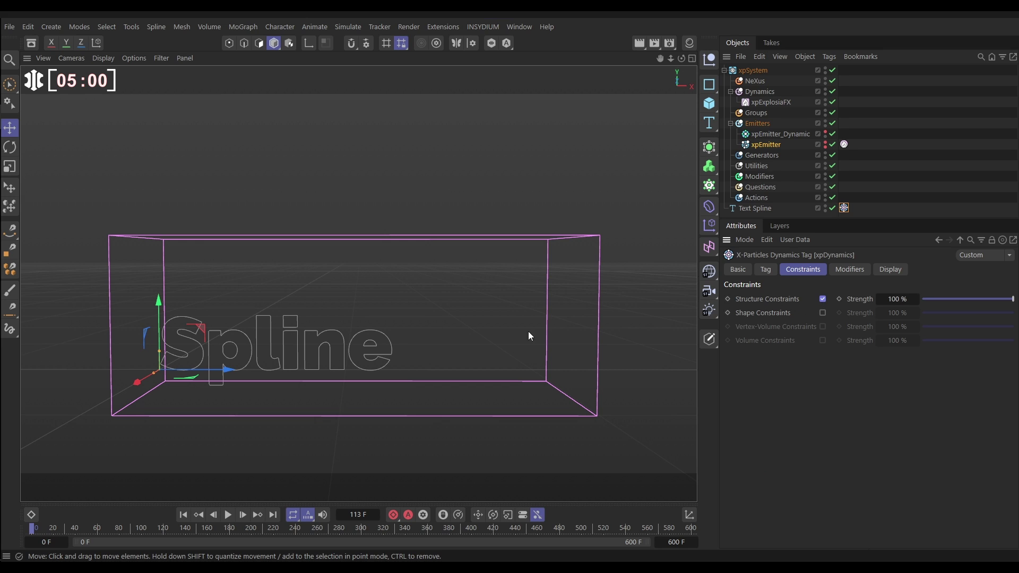
click(228, 514)
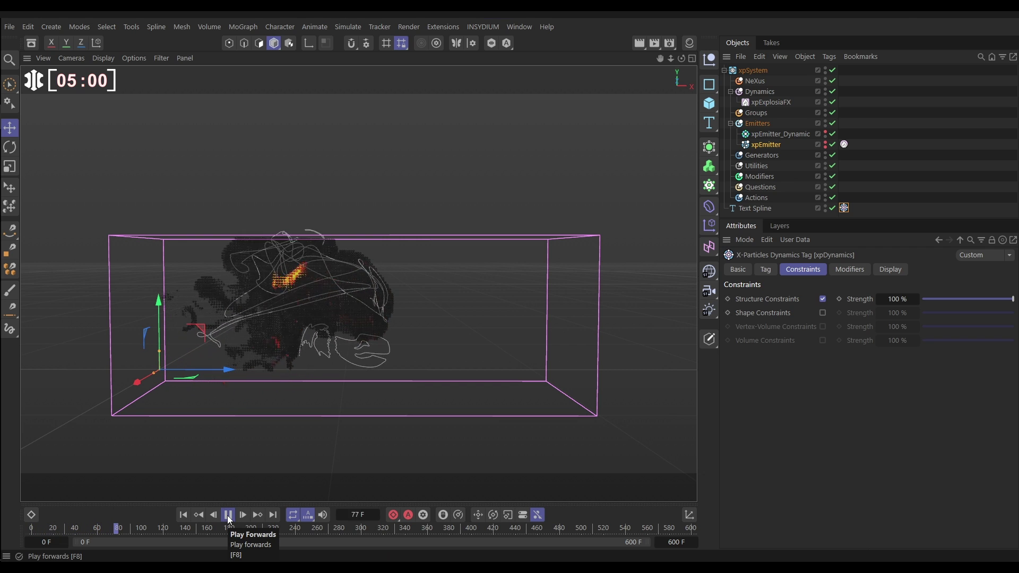
click(229, 516)
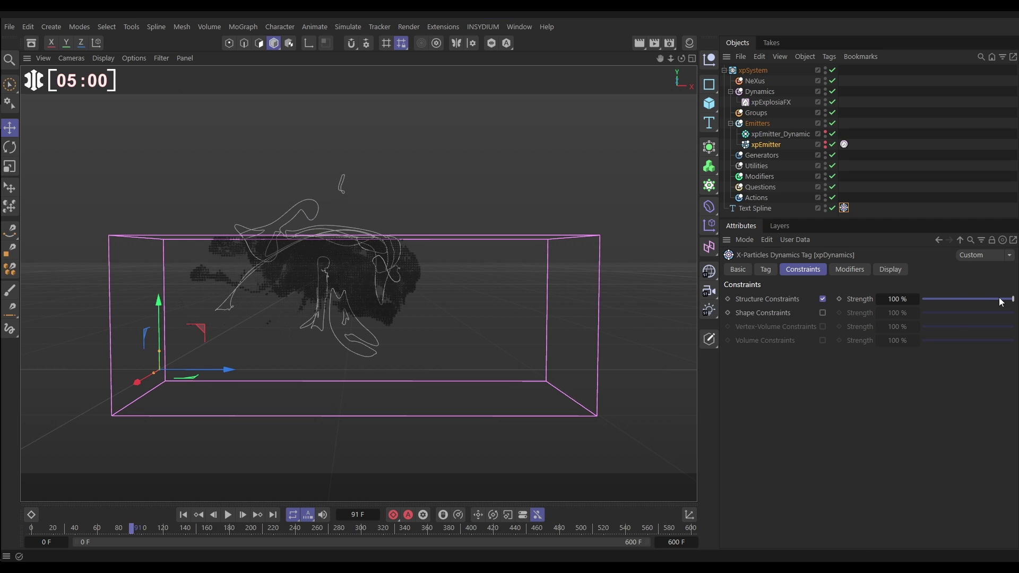
drag(1009, 303, 974, 306)
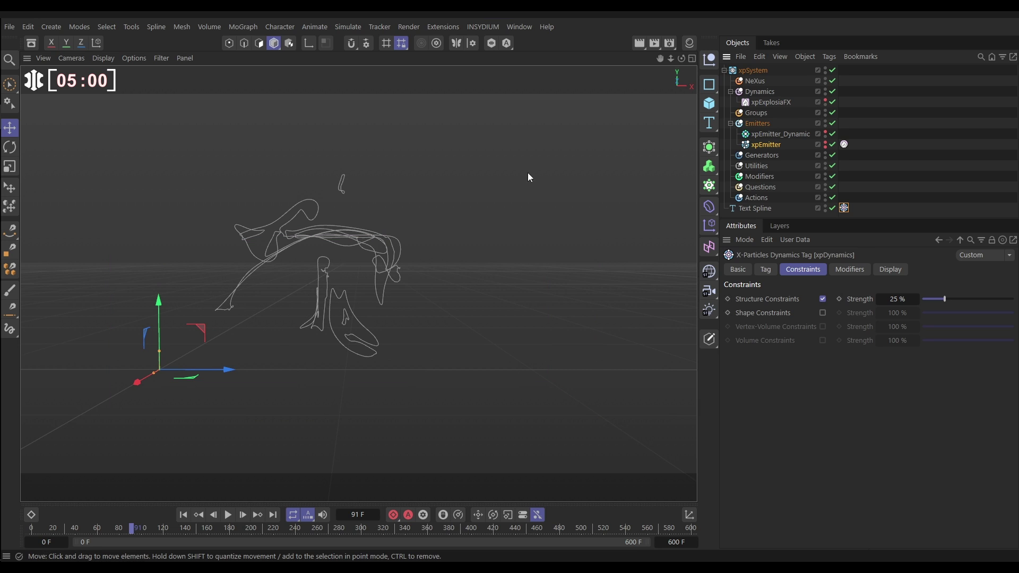
click(350, 380)
Step: Replay the constrained simulation from the first frame, then pause and rewind
click(183, 515)
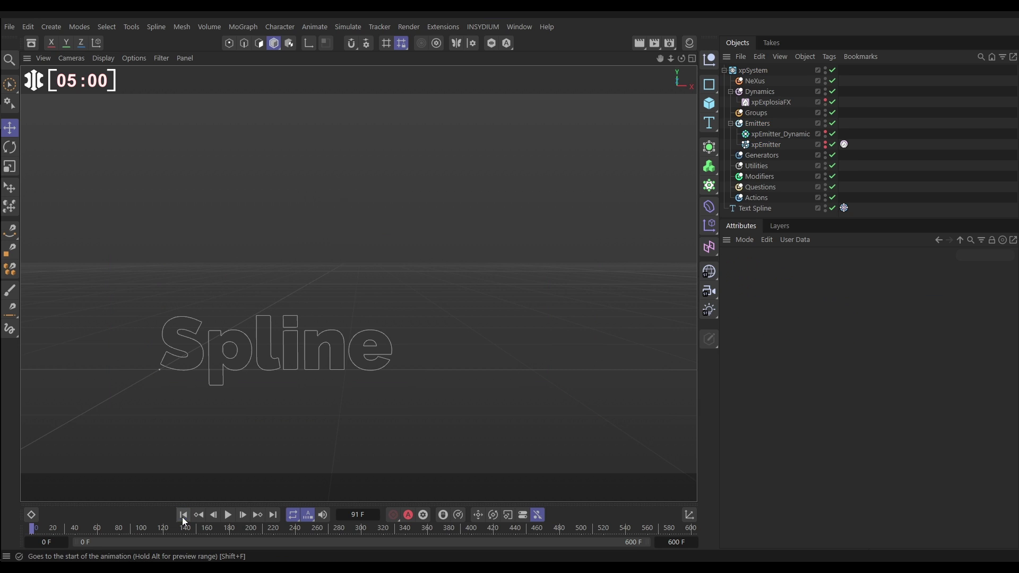
click(229, 515)
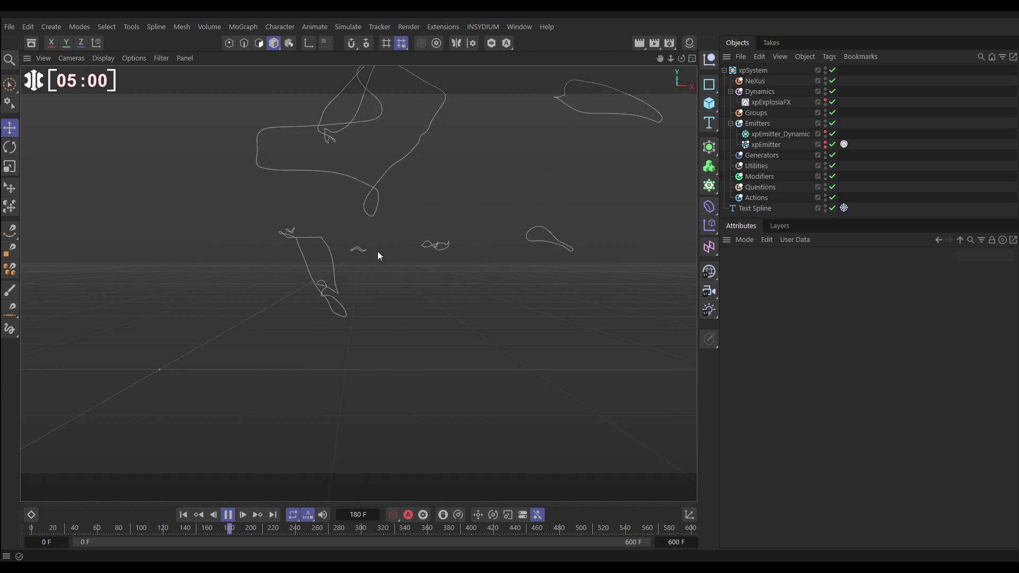
click(184, 514)
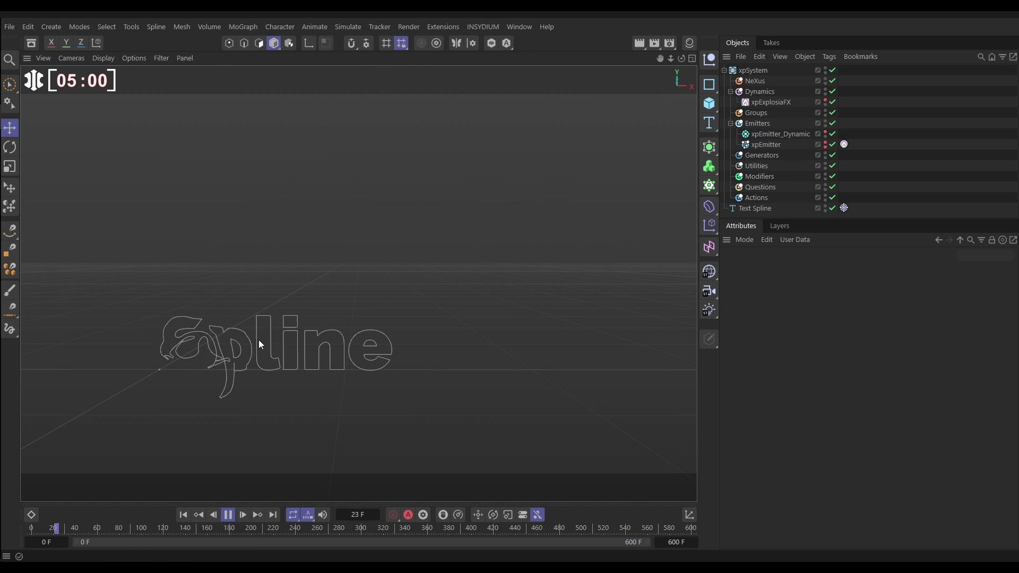
click(227, 514)
click(184, 514)
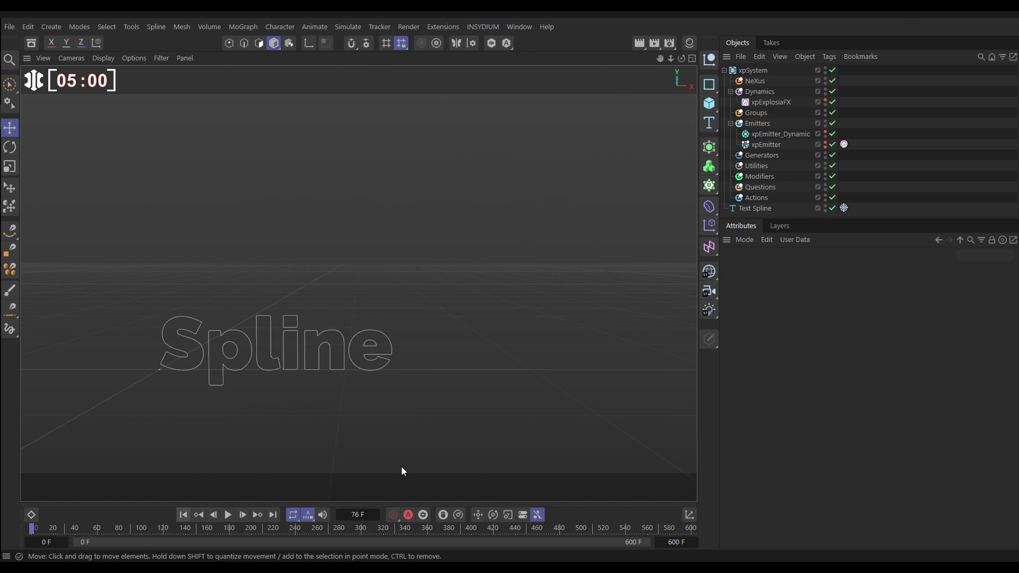
Step: Change the Text Spline's text to 'Bob', play the simulation and rewind to frame 0
click(748, 208)
drag(828, 298, 723, 298)
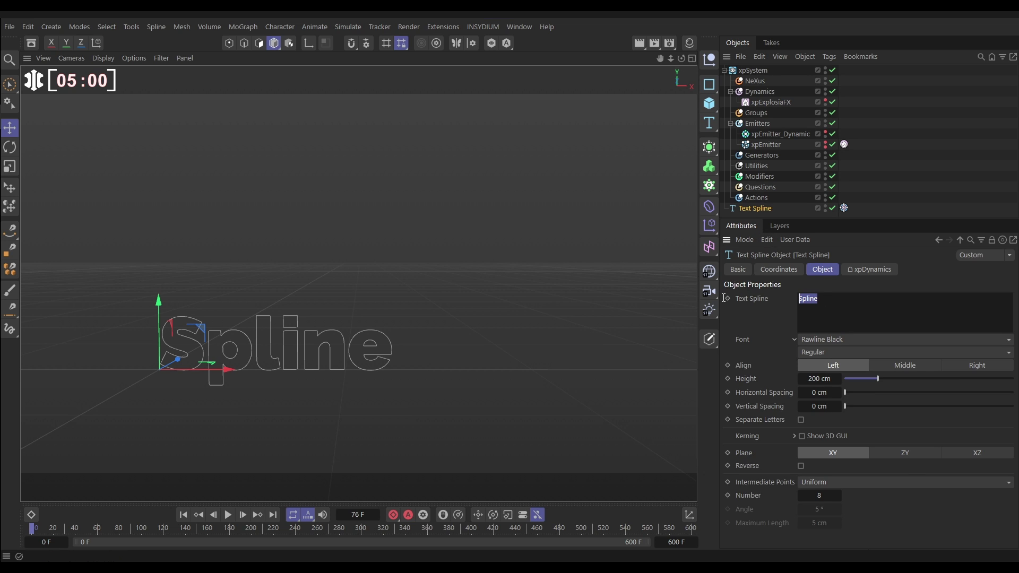
text(Bob)
click(277, 455)
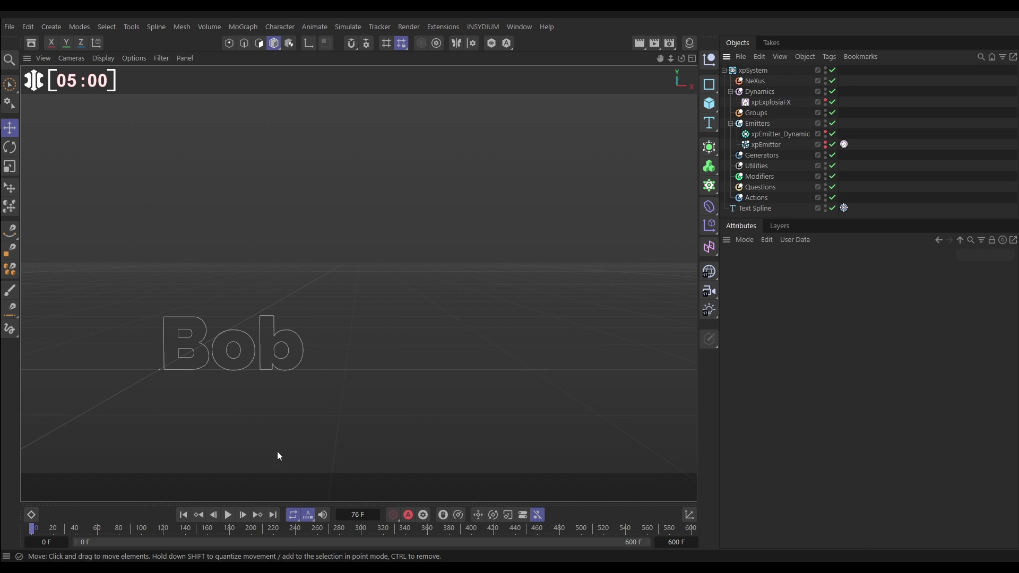
click(228, 515)
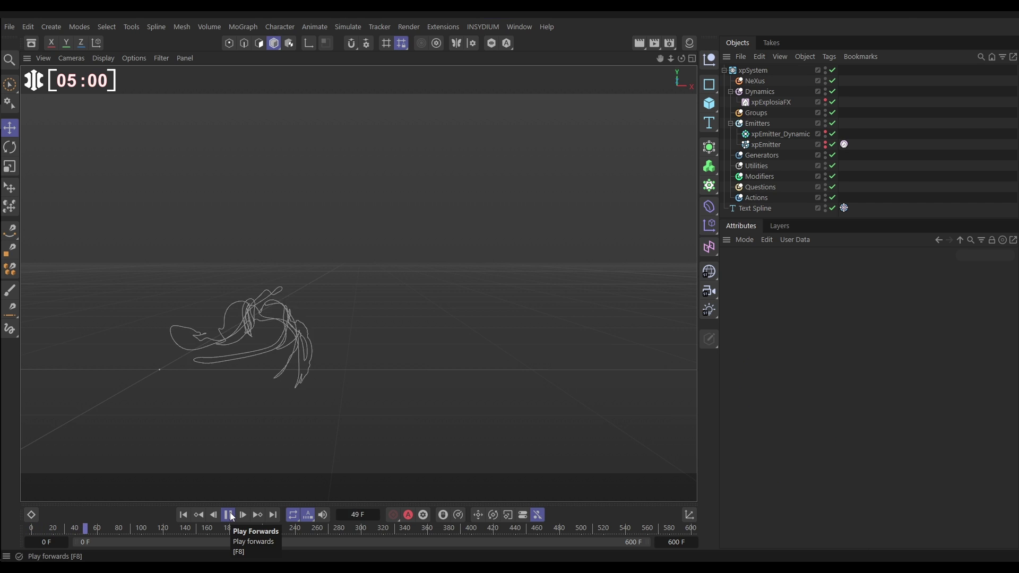
click(228, 515)
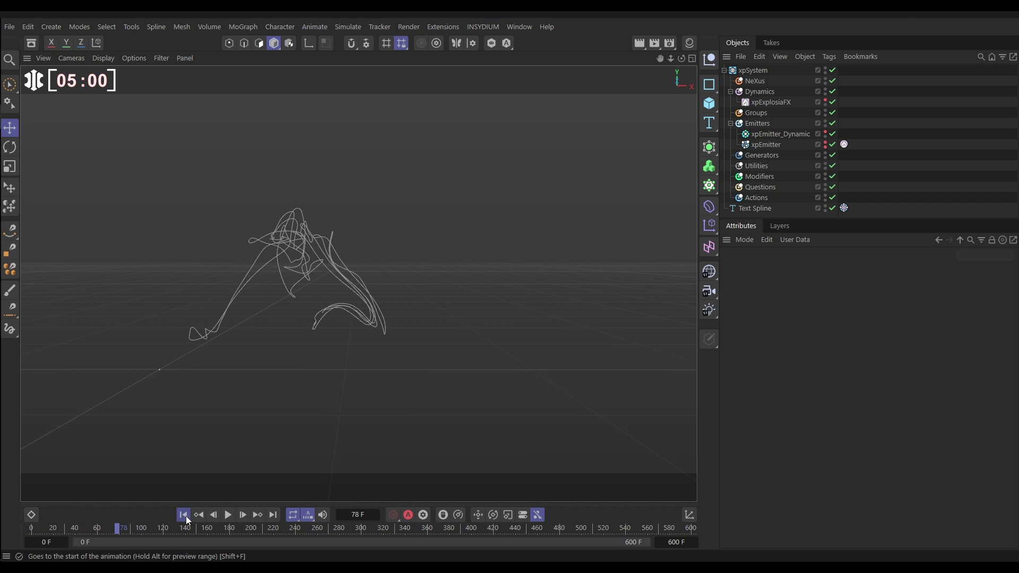
click(185, 515)
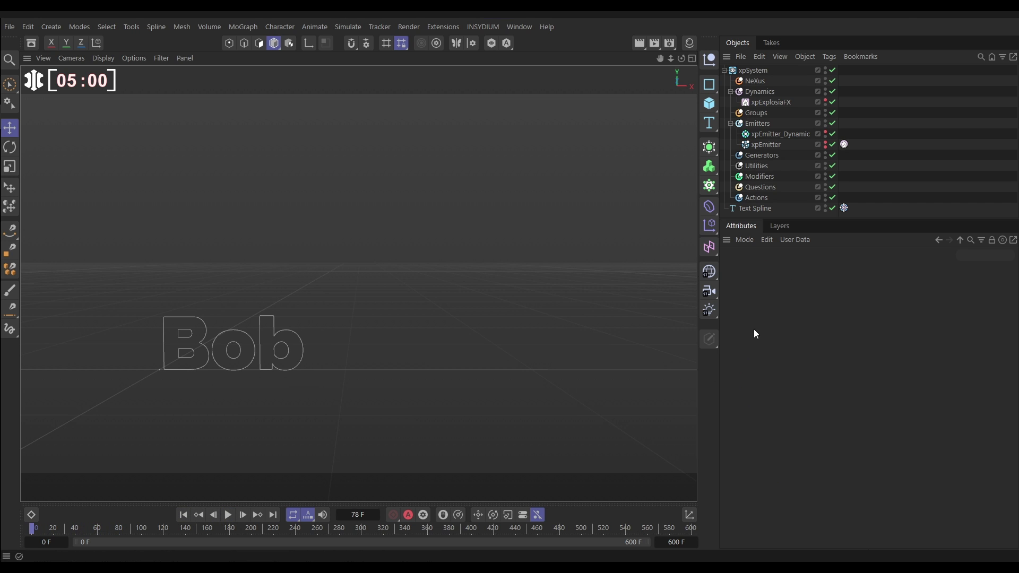
Step: Check the dynamics tag's main properties, then select the word Bob in the Text Spline
click(843, 208)
click(766, 269)
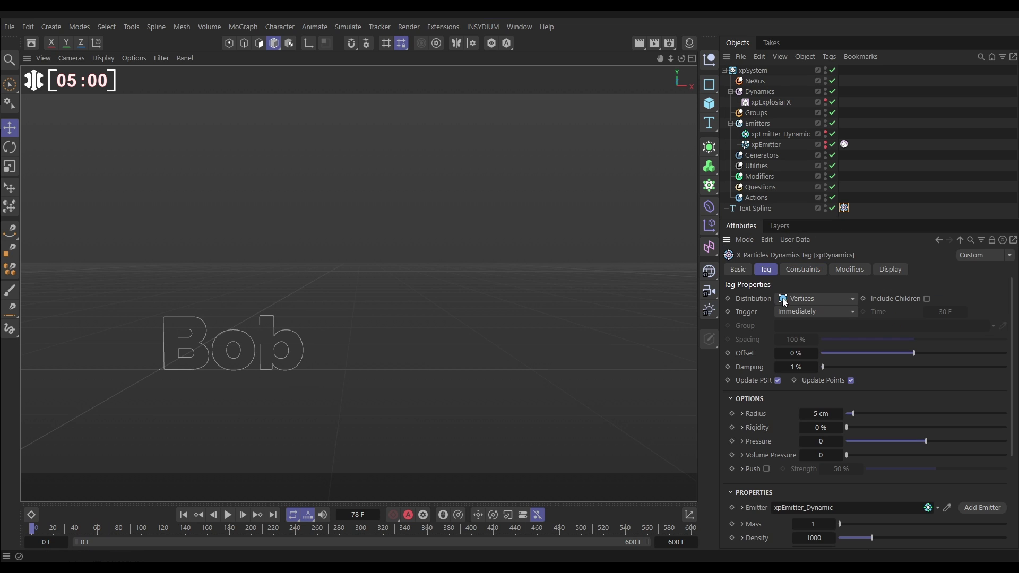
click(759, 206)
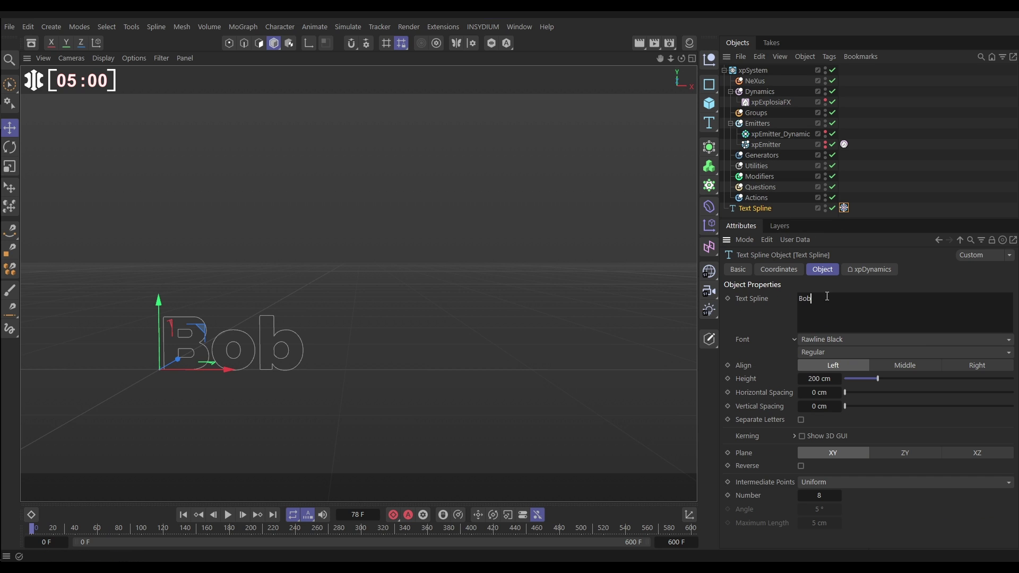
drag(815, 299, 737, 293)
Step: Apply the restored 'Spline' text and replay the simulation from the start with the dynamics tag selected
click(179, 513)
click(844, 207)
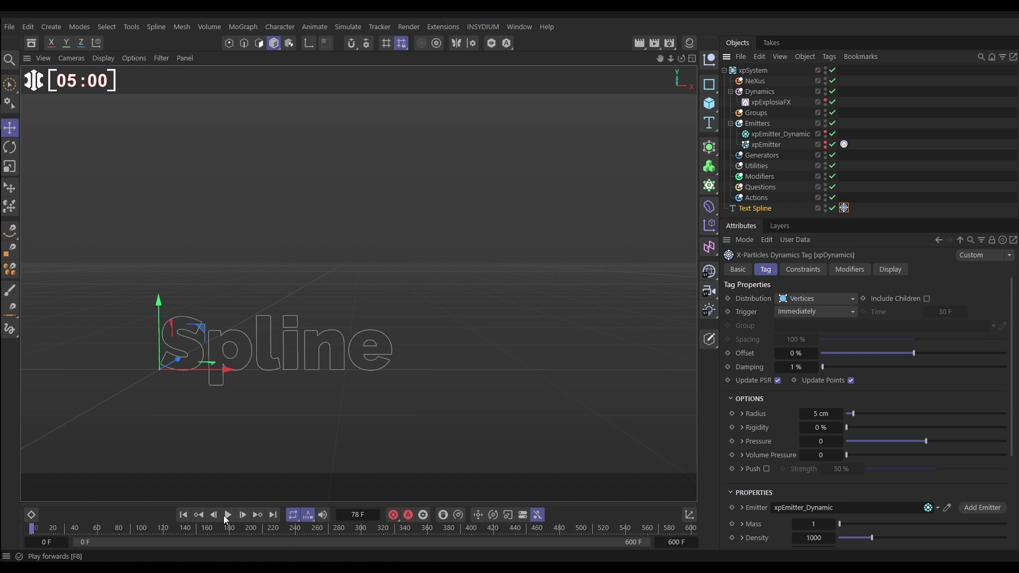
click(184, 515)
click(227, 514)
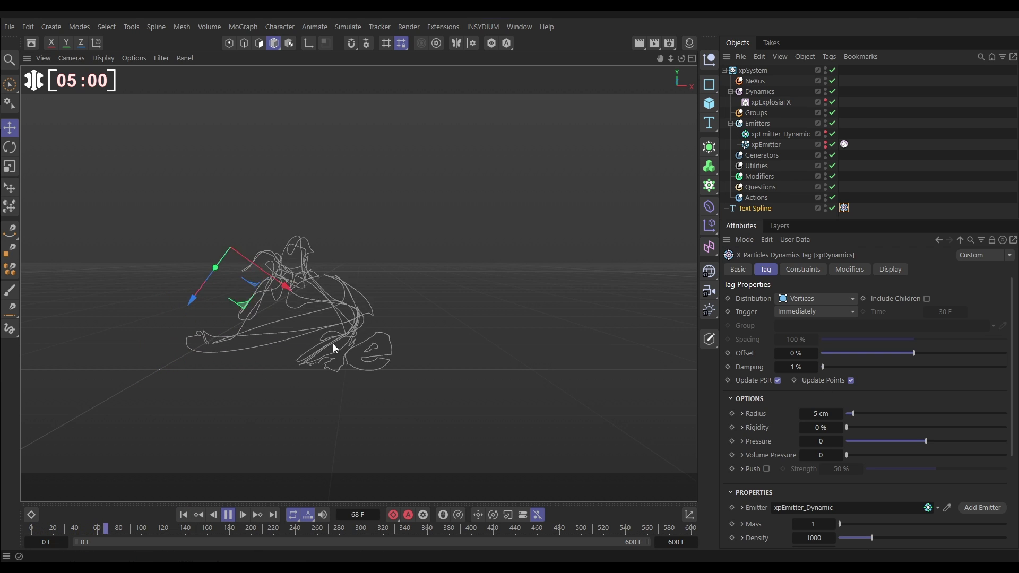
Step: Raise the tag's Rigidity to 10 %, return it to 0 %, and rewind
click(848, 428)
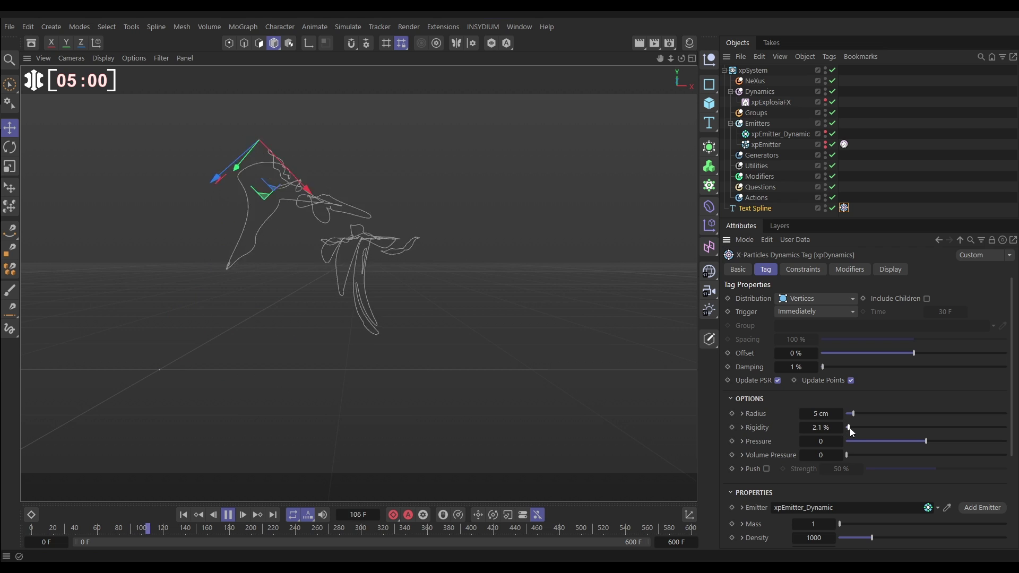
drag(850, 428, 862, 430)
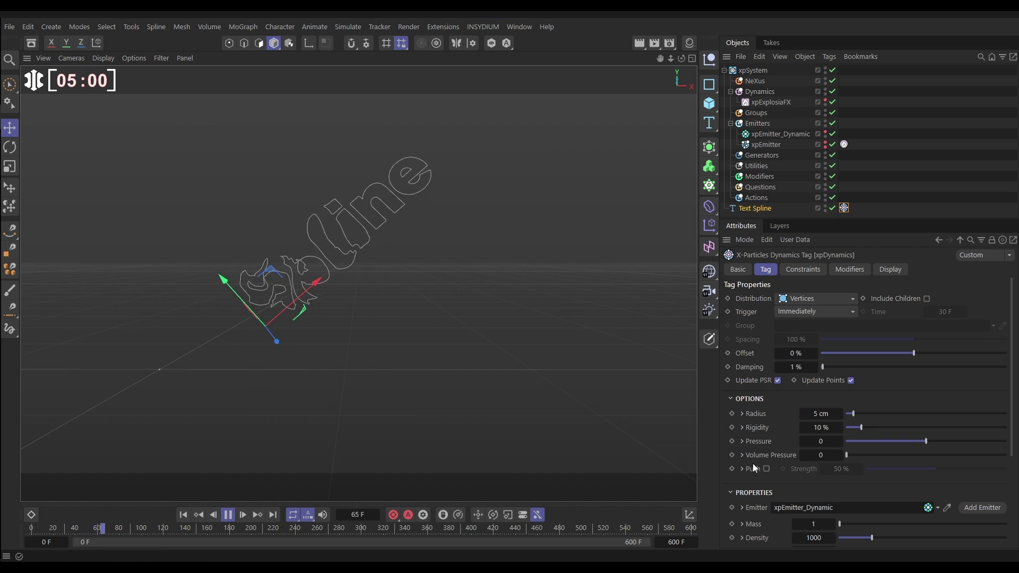
drag(861, 427, 846, 427)
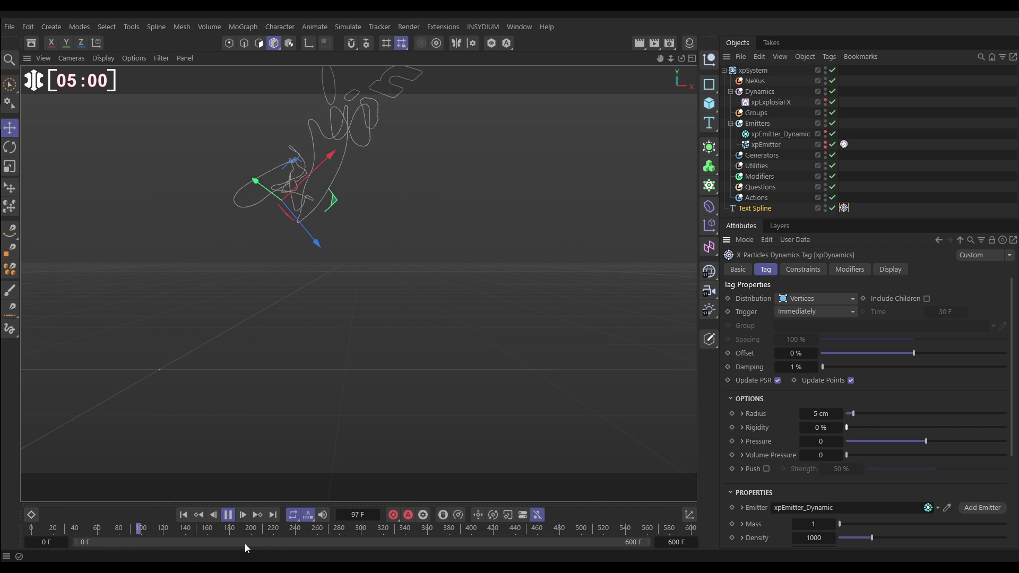
click(183, 515)
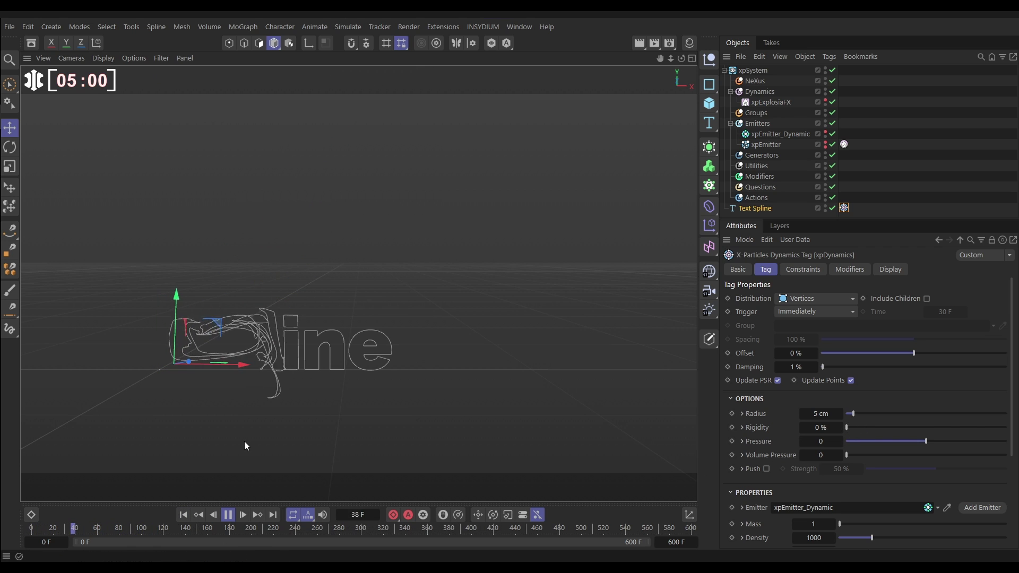